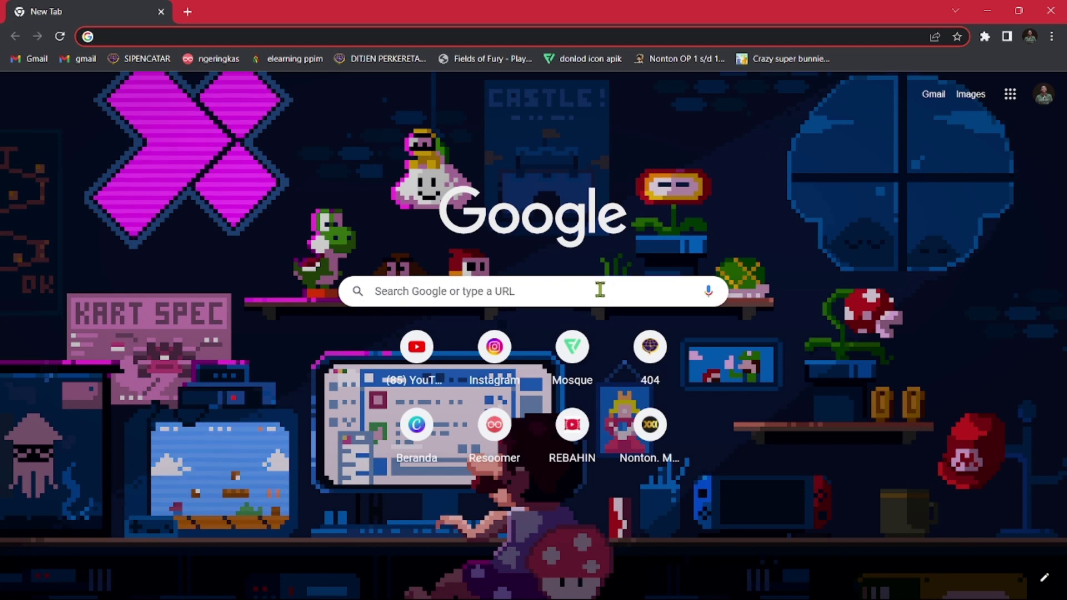
# Search Google for tinkercad and open the Tinkercad dashboard.
pyautogui.click(597, 299)
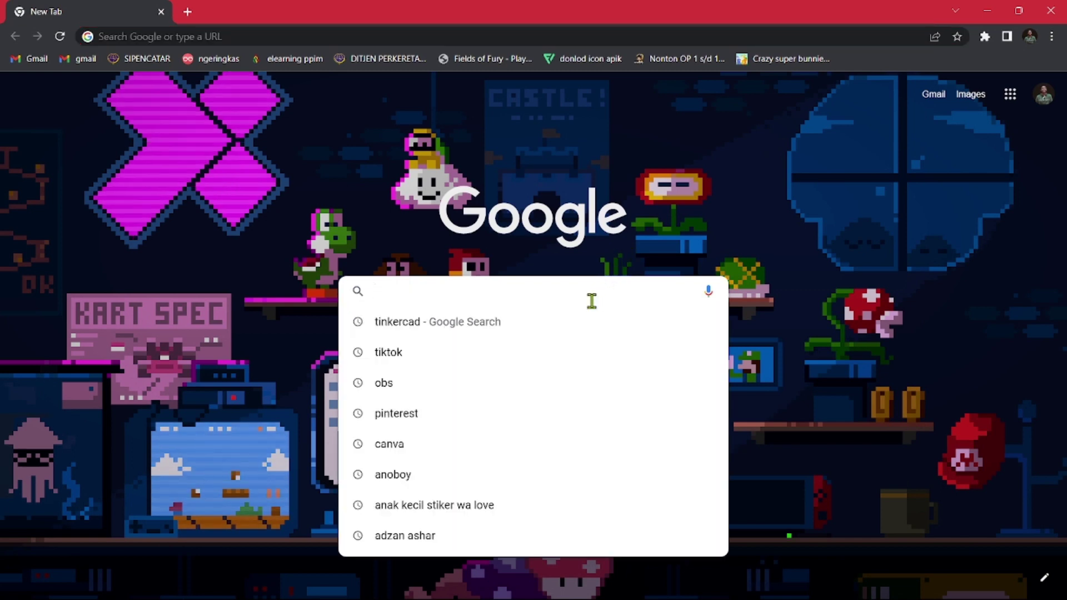
pyautogui.click(587, 322)
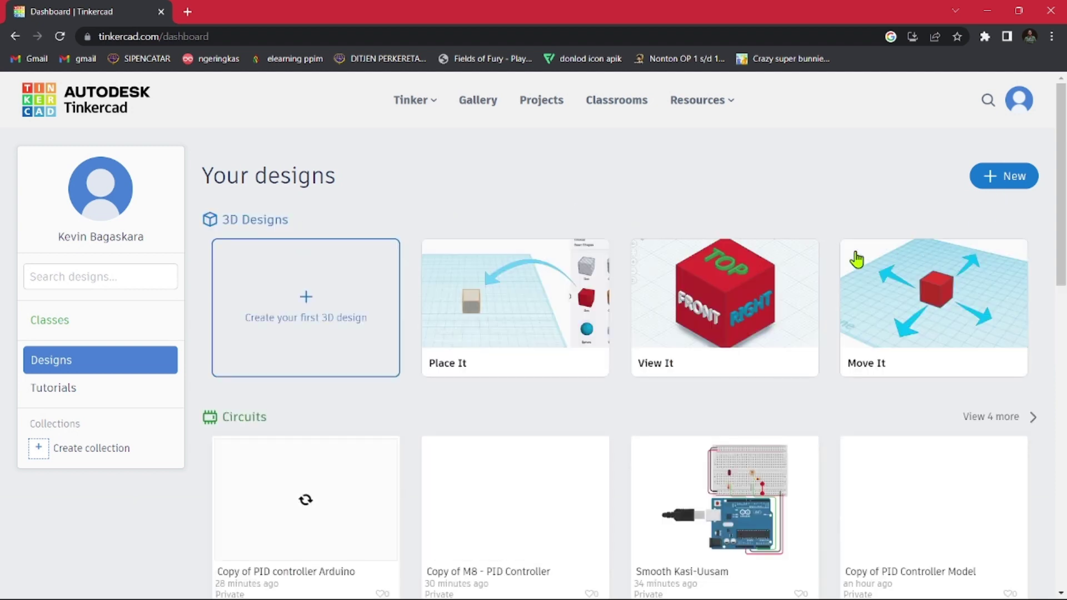
pyautogui.click(327, 317)
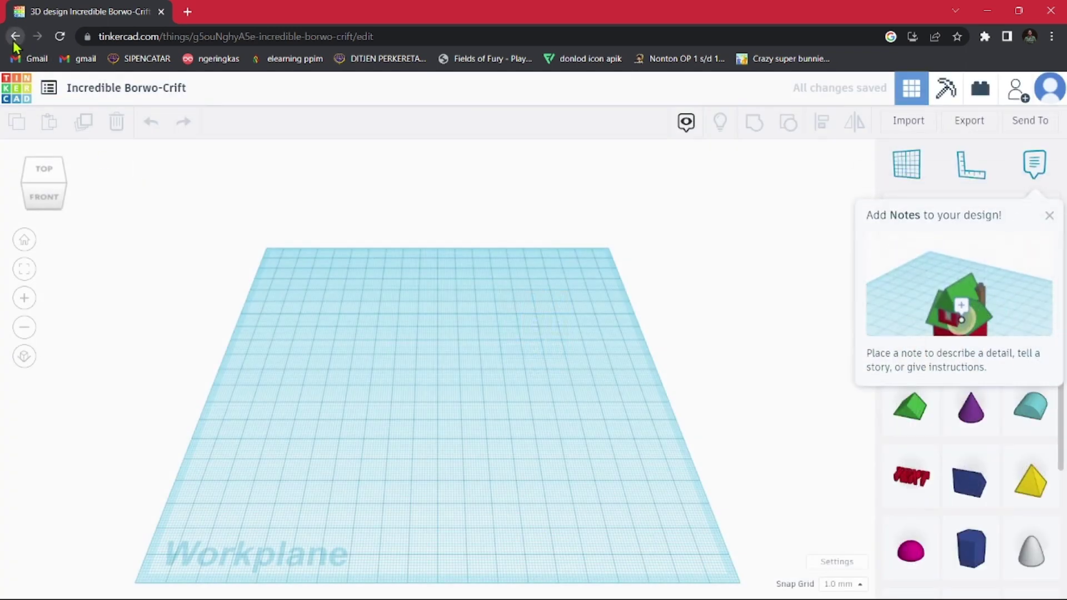
pyautogui.click(15, 36)
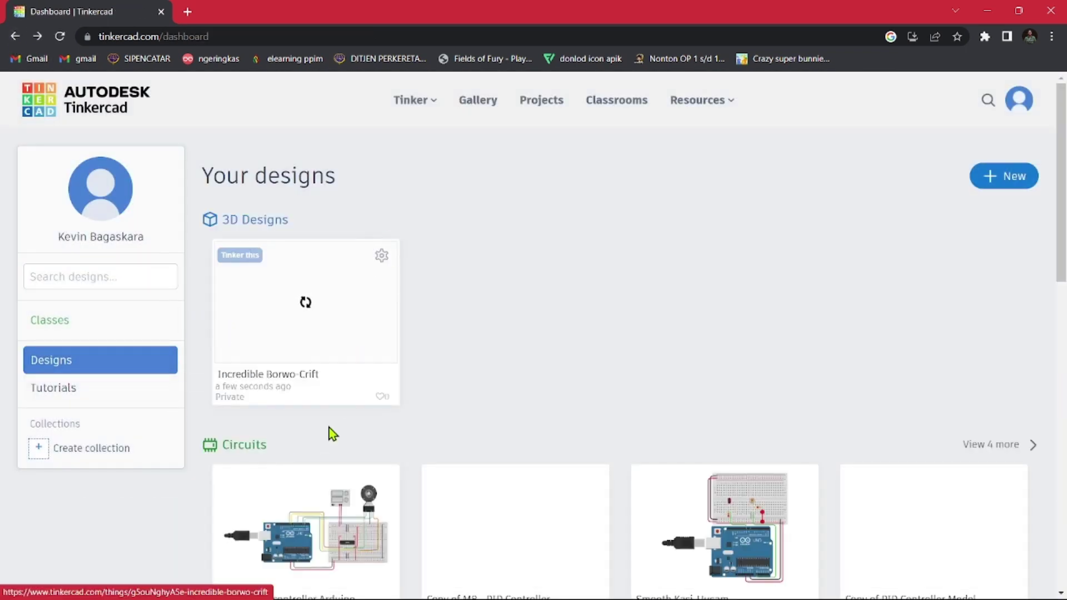
pyautogui.click(414, 100)
pyautogui.click(528, 178)
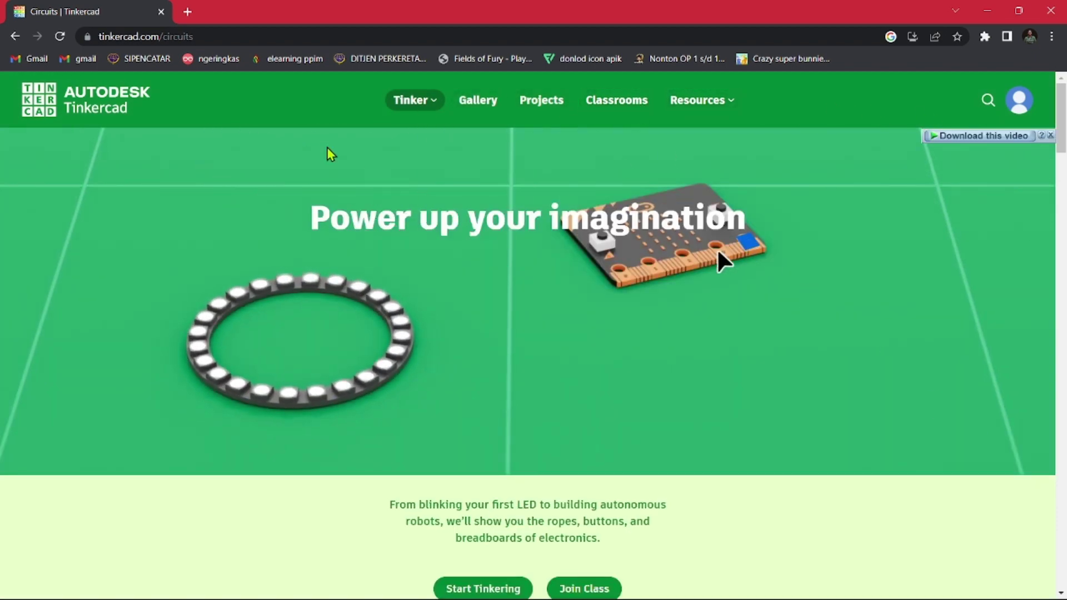
pyautogui.click(15, 36)
# Open the full design list, switch it to Circuits, and create a new circuit design.
pyautogui.click(249, 221)
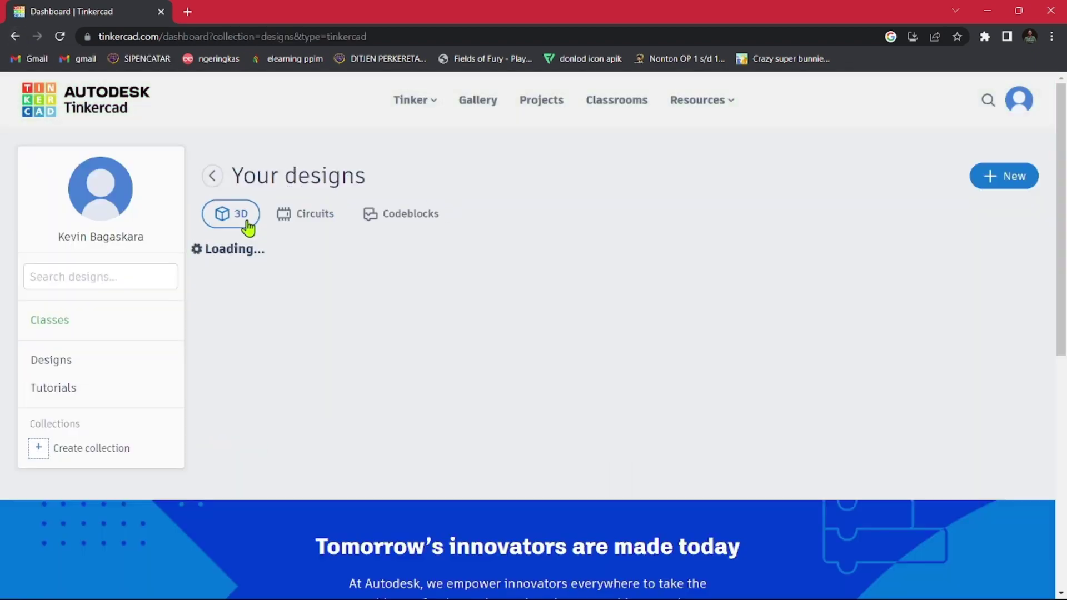
pyautogui.click(305, 213)
pyautogui.click(1003, 177)
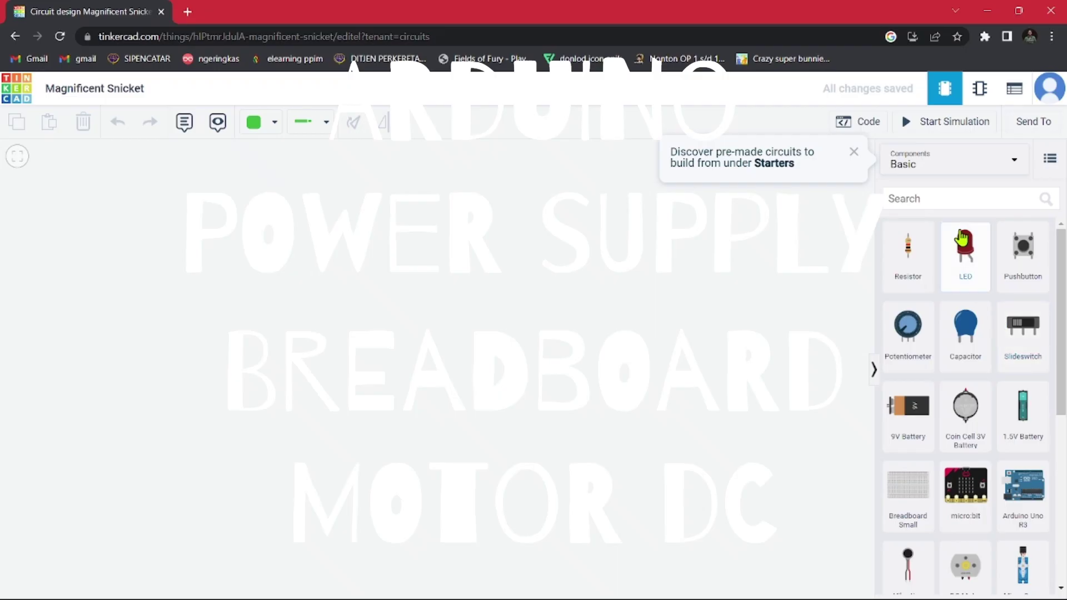
# Search the components for arduino and place an Arduino Uno R3 on the empty canvas.
pyautogui.click(965, 194)
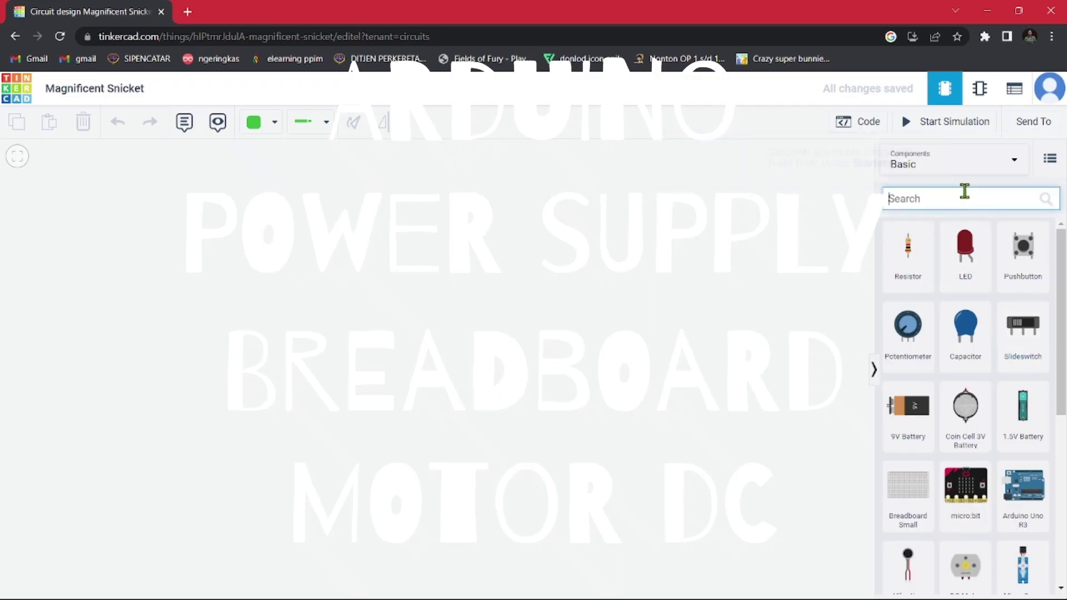
pyautogui.write('ardui')
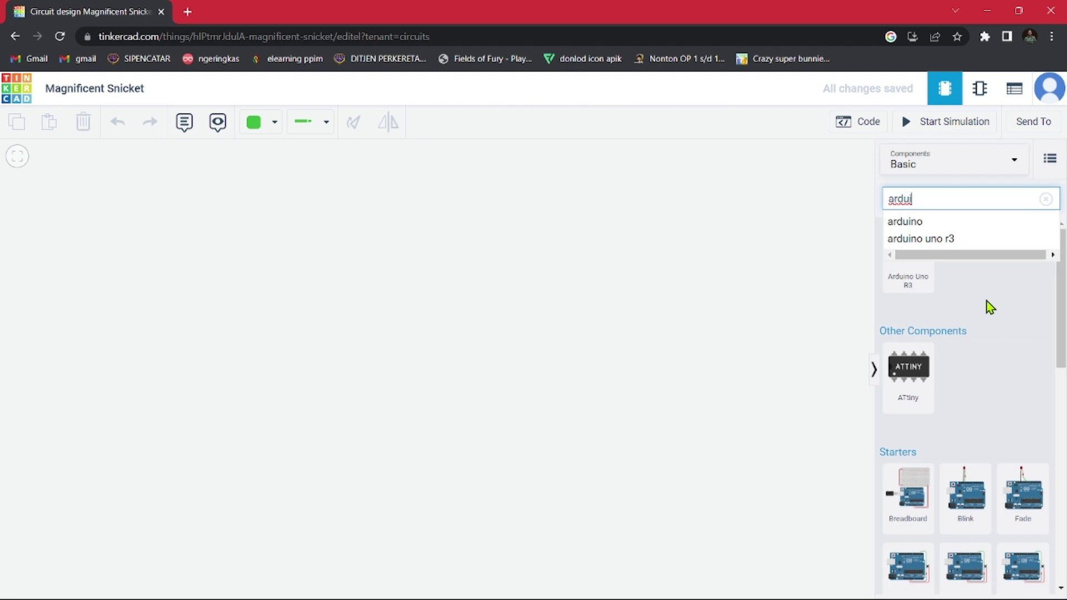
pyautogui.click(959, 222)
pyautogui.moveTo(920, 261); pyautogui.dragTo(362, 338)
pyautogui.click(955, 285)
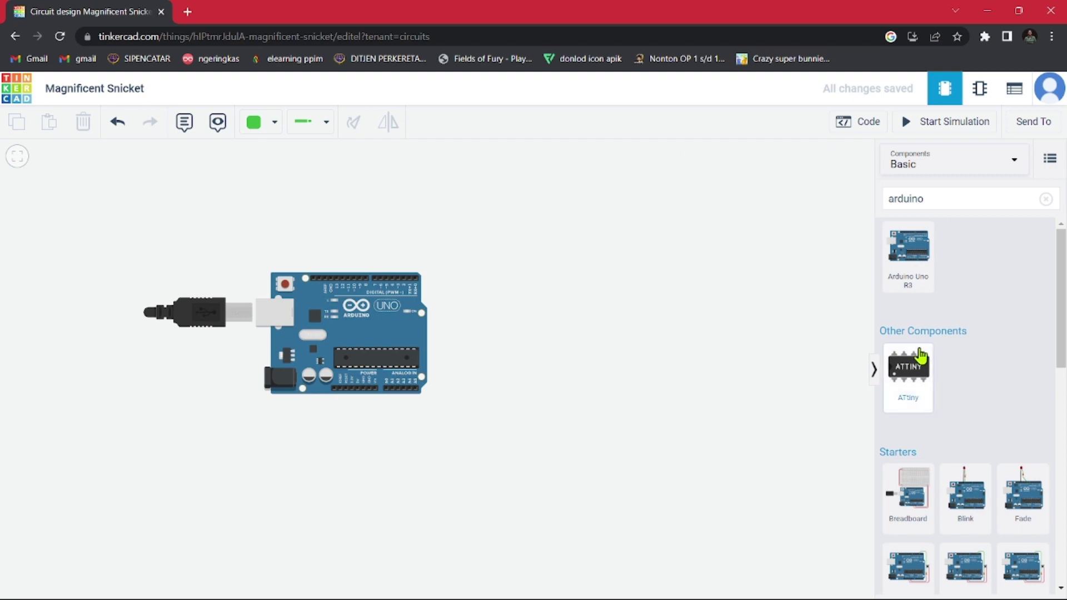
# Search the components for bread and place a Breadboard Small to the right of the Arduino.
pyautogui.click(948, 198)
pyautogui.click(1045, 199)
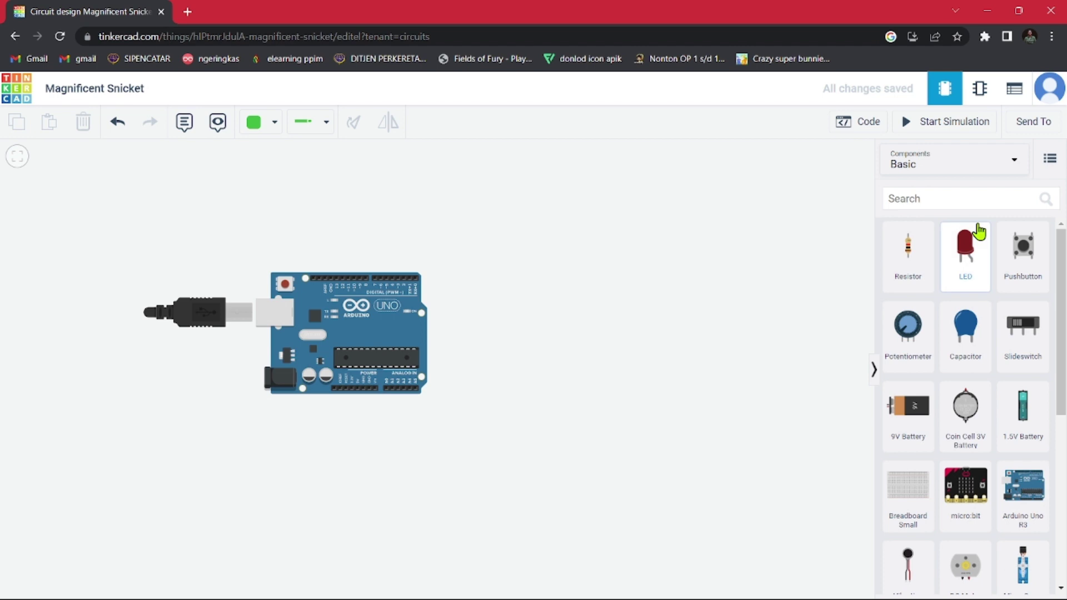
pyautogui.click(961, 199)
pyautogui.write('bread')
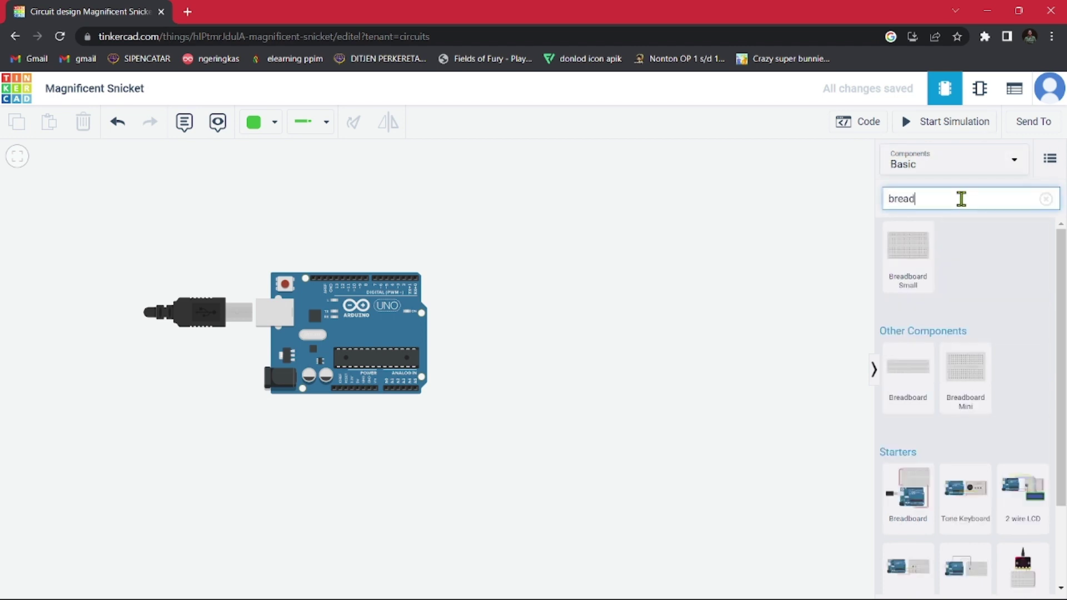
pyautogui.moveTo(924, 281); pyautogui.dragTo(609, 341)
pyautogui.click(760, 330)
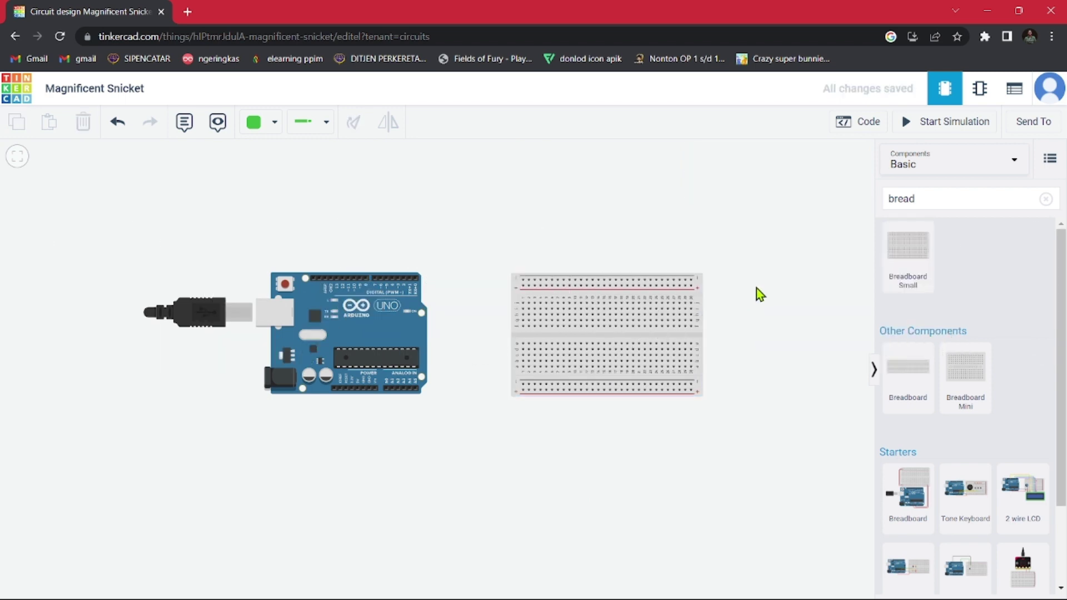
# Search the components for H-b and place an H-bridge Motor Driver across the breadboard's center gap, toward its left half.
pyautogui.doubleClick(924, 201)
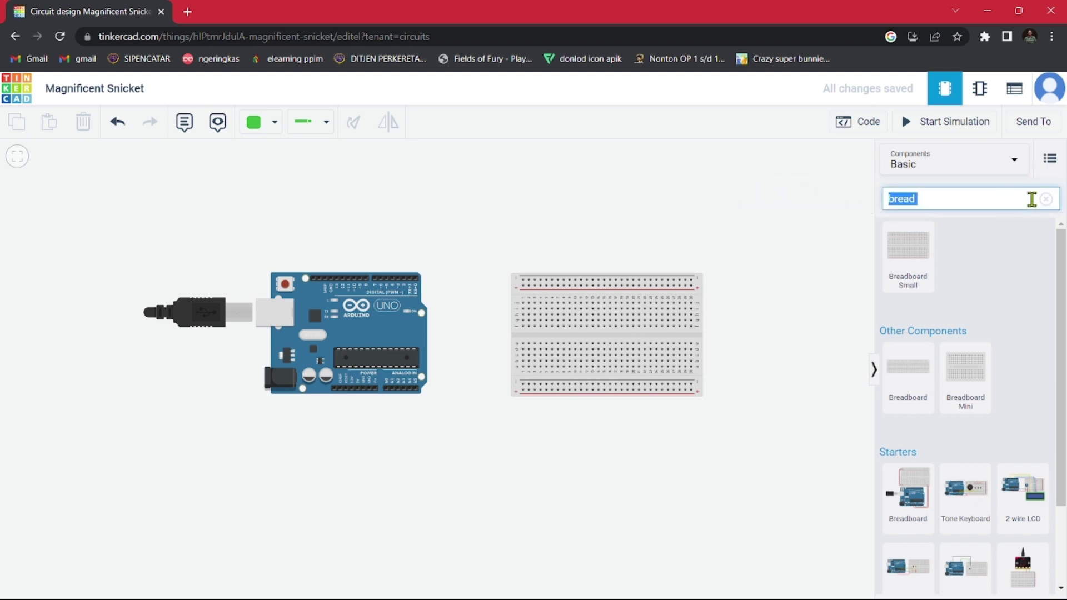
pyautogui.press('BackSpace')
pyautogui.write('H-b')
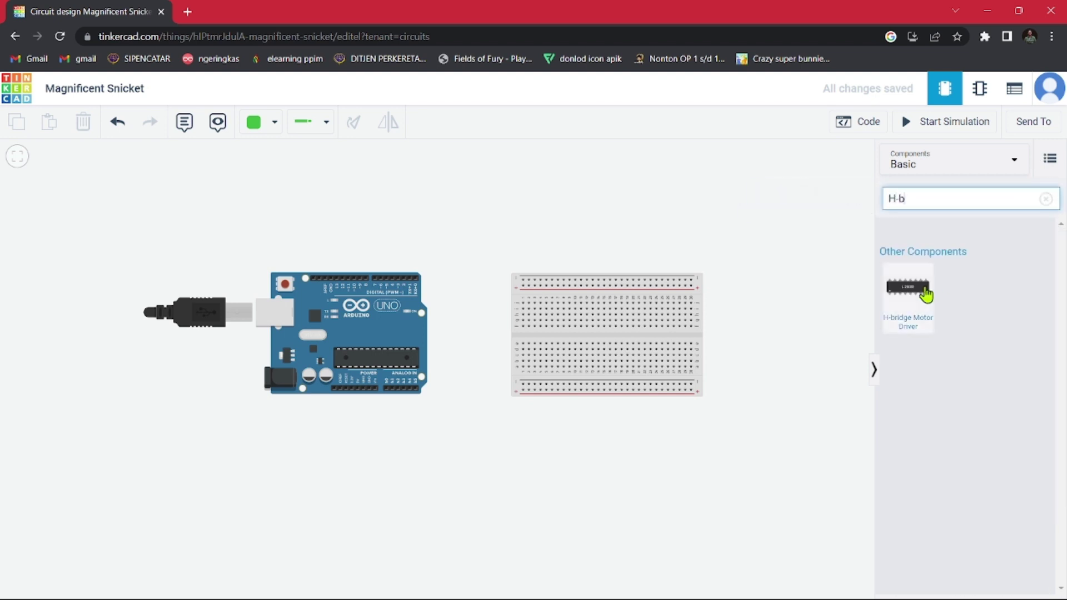
pyautogui.moveTo(926, 293); pyautogui.dragTo(575, 340)
pyautogui.click(811, 334)
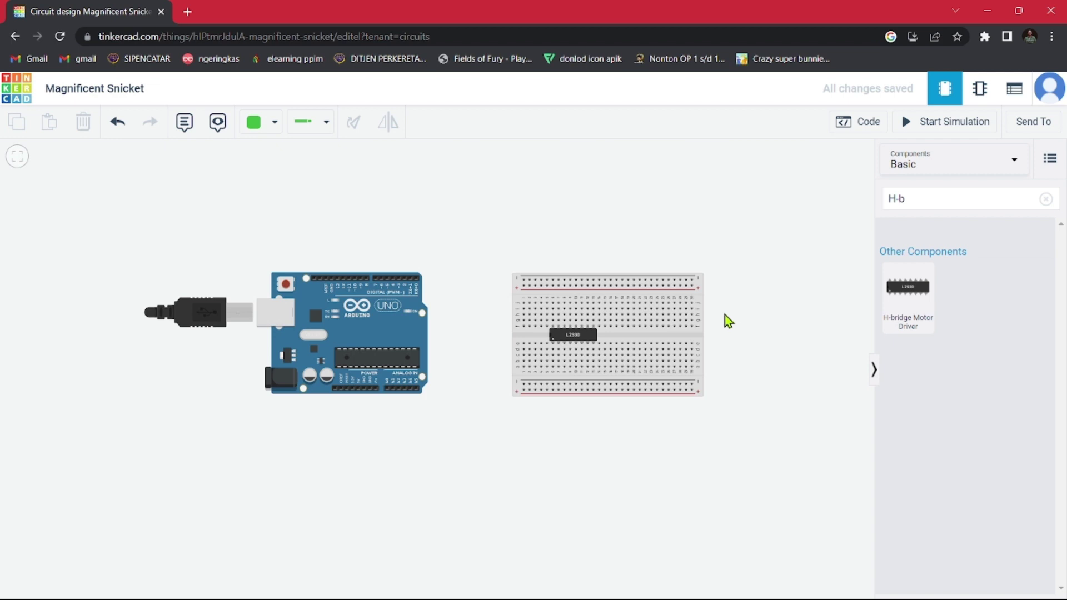
pyautogui.click(355, 277)
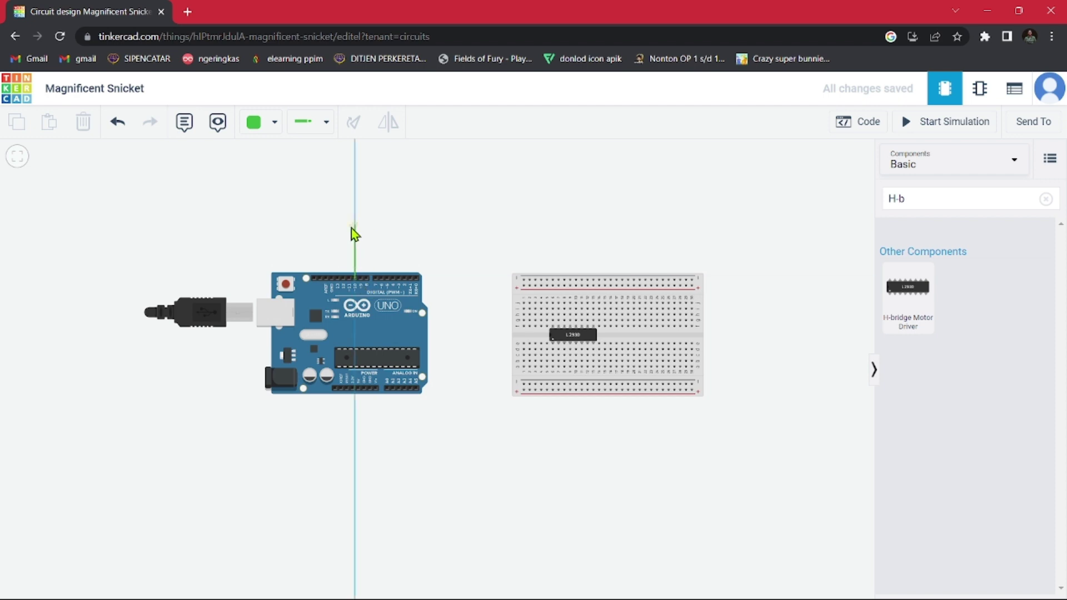
pyautogui.click(351, 277)
pyautogui.hotkey('ctrl', 'z')
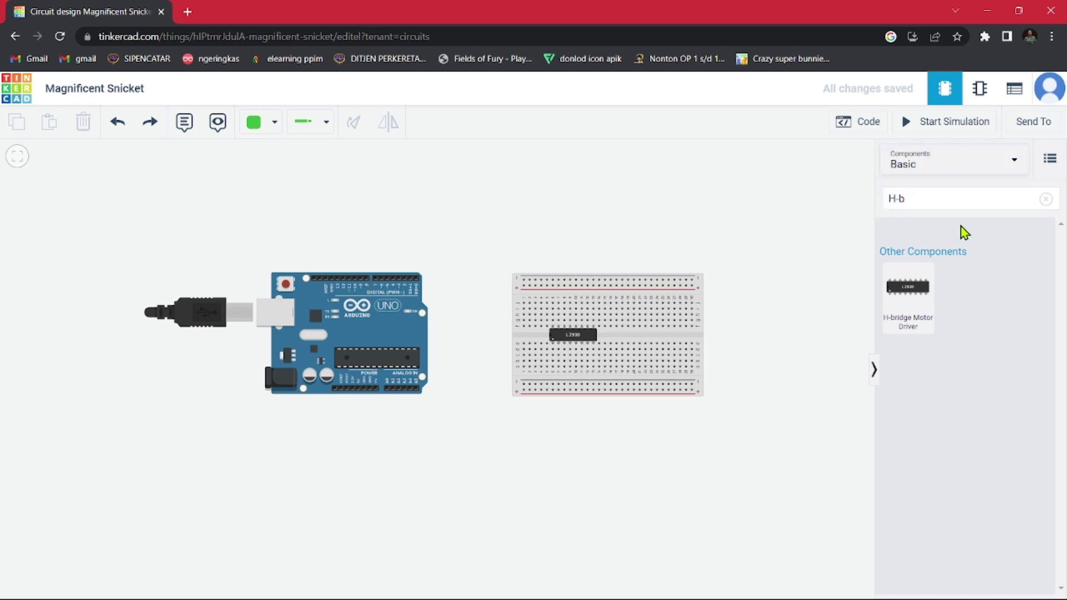
# Search the components for power supply and place a Power Supply above the left part of the breadboard.
pyautogui.click(1045, 198)
pyautogui.write('power')
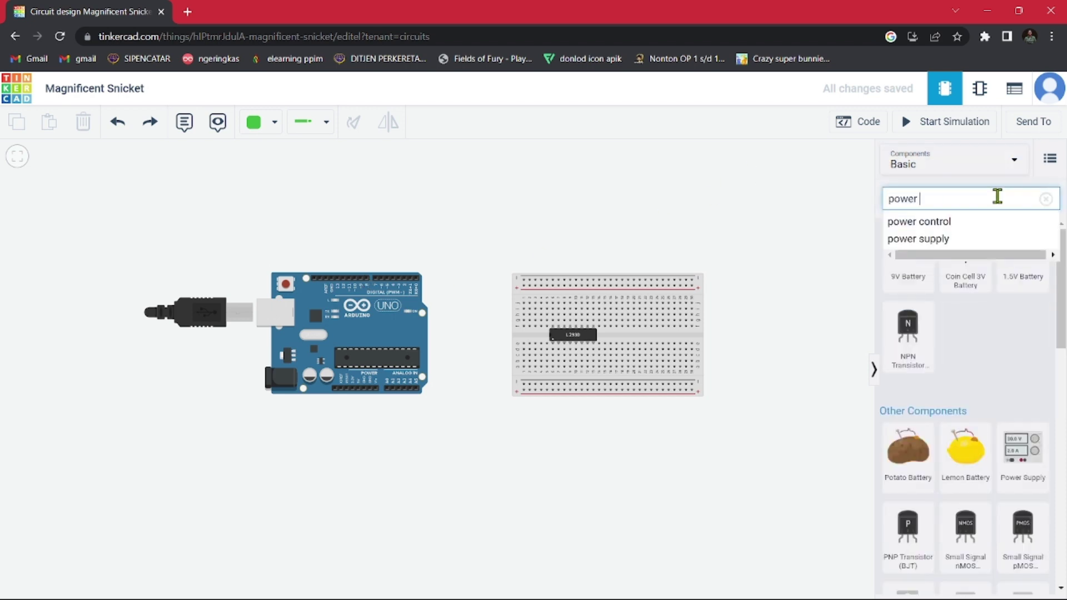
pyautogui.click(1000, 245)
pyautogui.moveTo(908, 300); pyautogui.dragTo(548, 216)
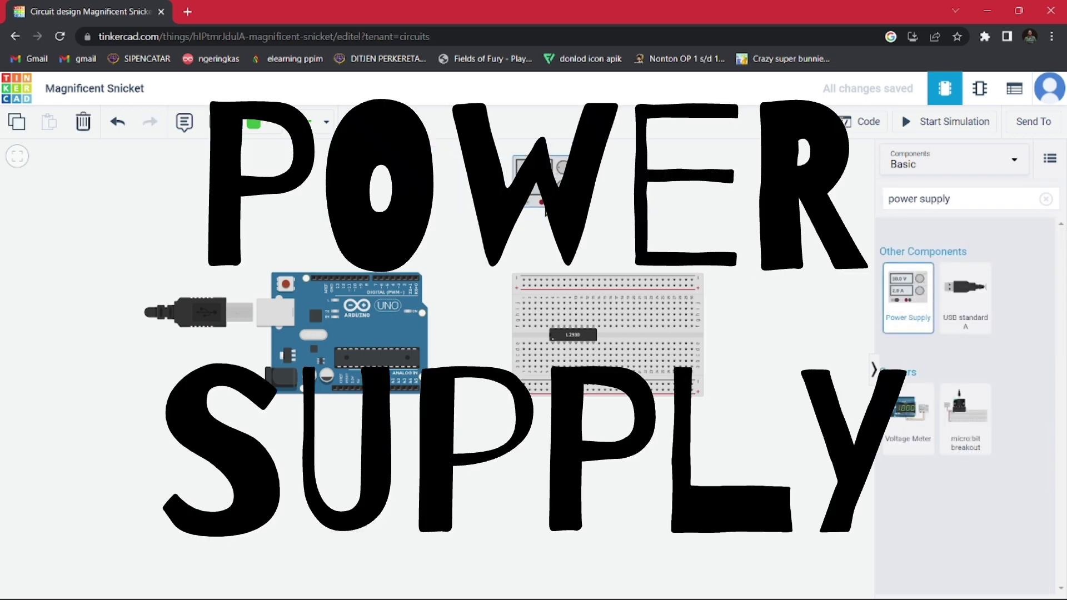
# Search the components for dc motor and place a DC Motor with encoder to the right of the power supply.
pyautogui.click(939, 222)
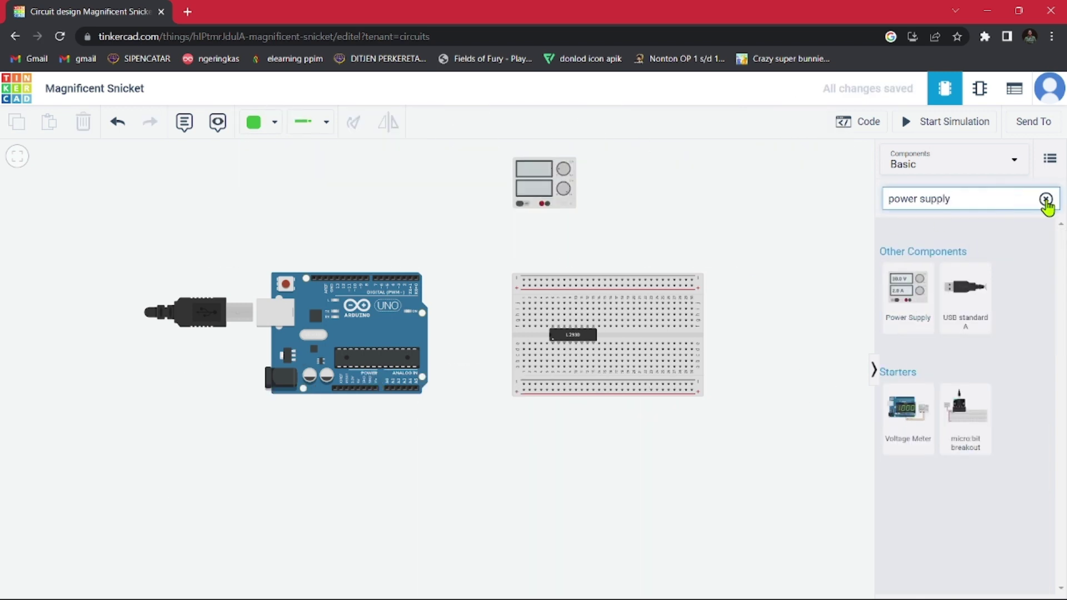
pyautogui.click(1046, 199)
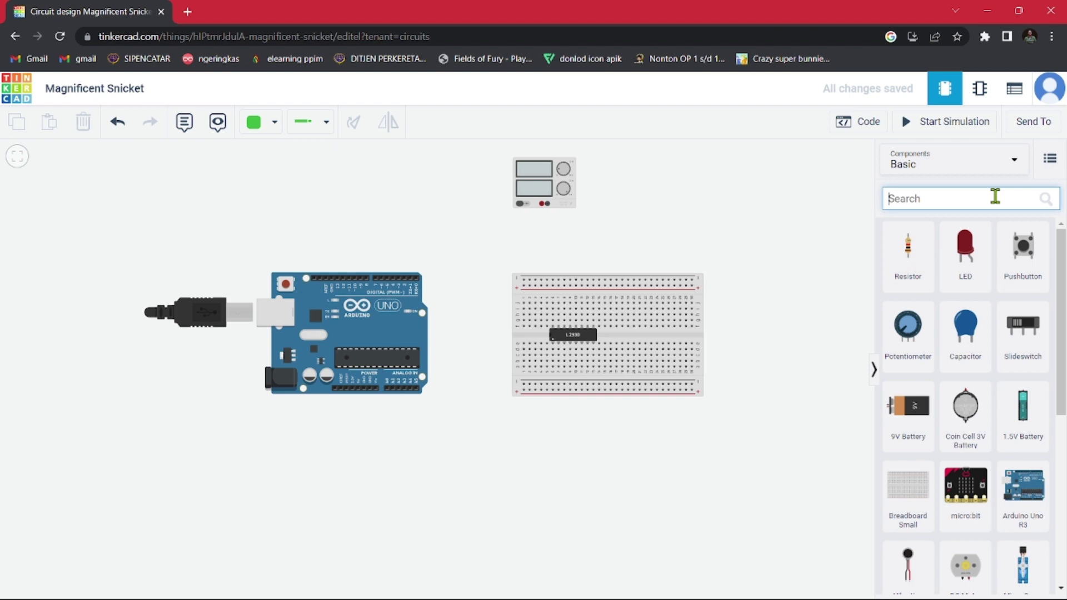
pyautogui.write('DC')
pyautogui.click(972, 222)
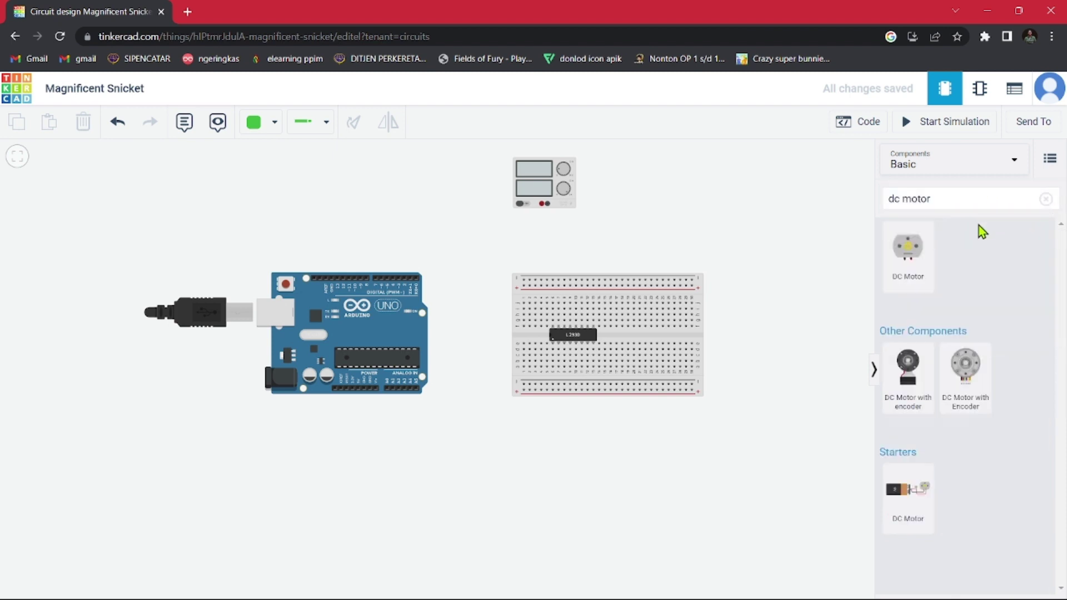
pyautogui.moveTo(909, 367); pyautogui.dragTo(675, 223)
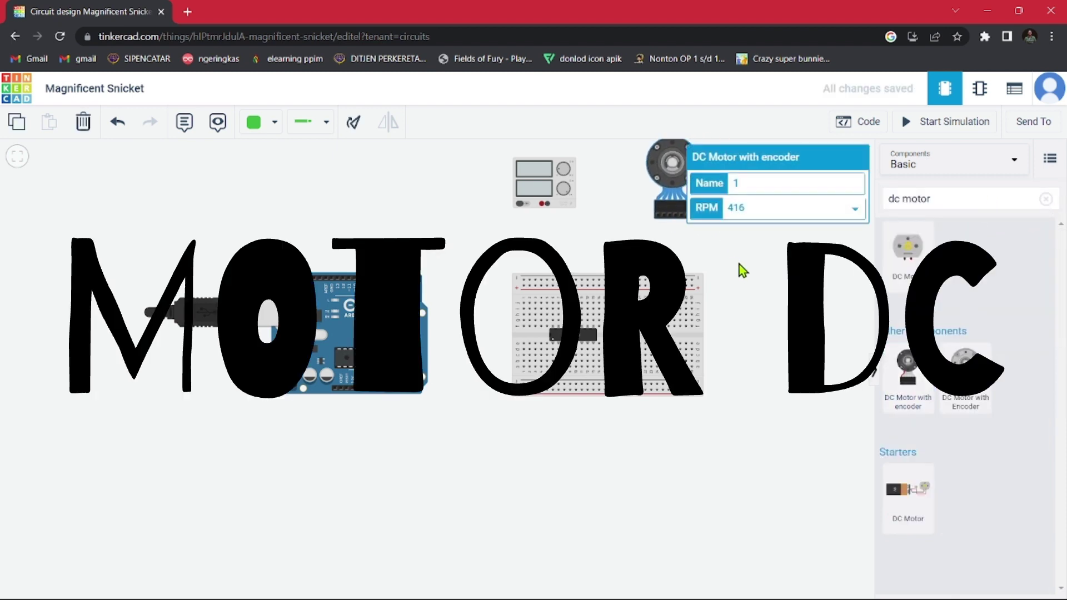
pyautogui.click(781, 262)
pyautogui.scroll(2, 699, 158)
pyautogui.scroll(-3, 699, 158)
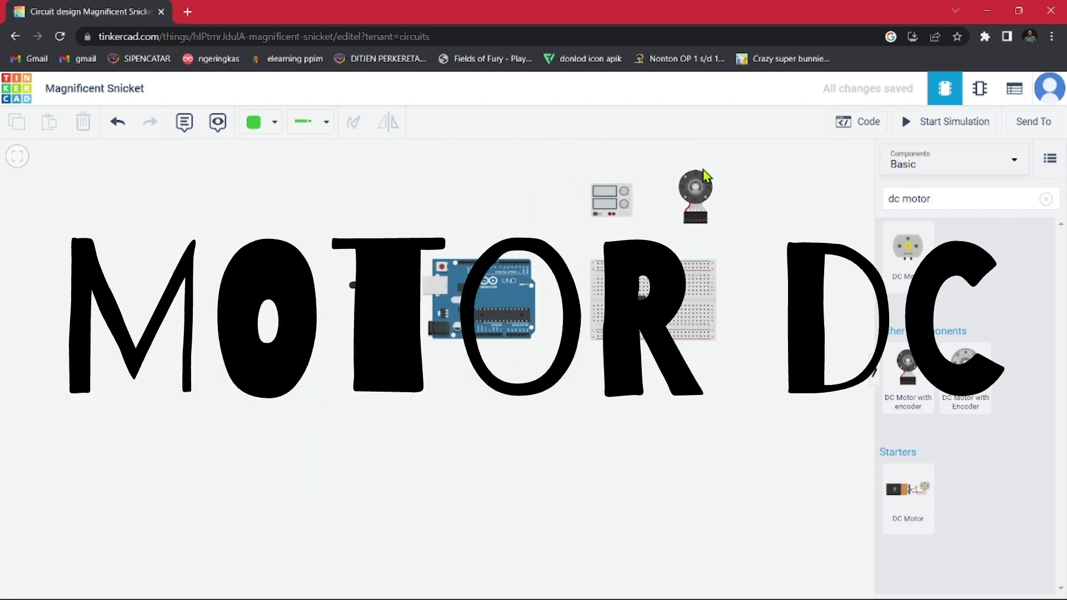
pyautogui.scroll(2, 704, 154)
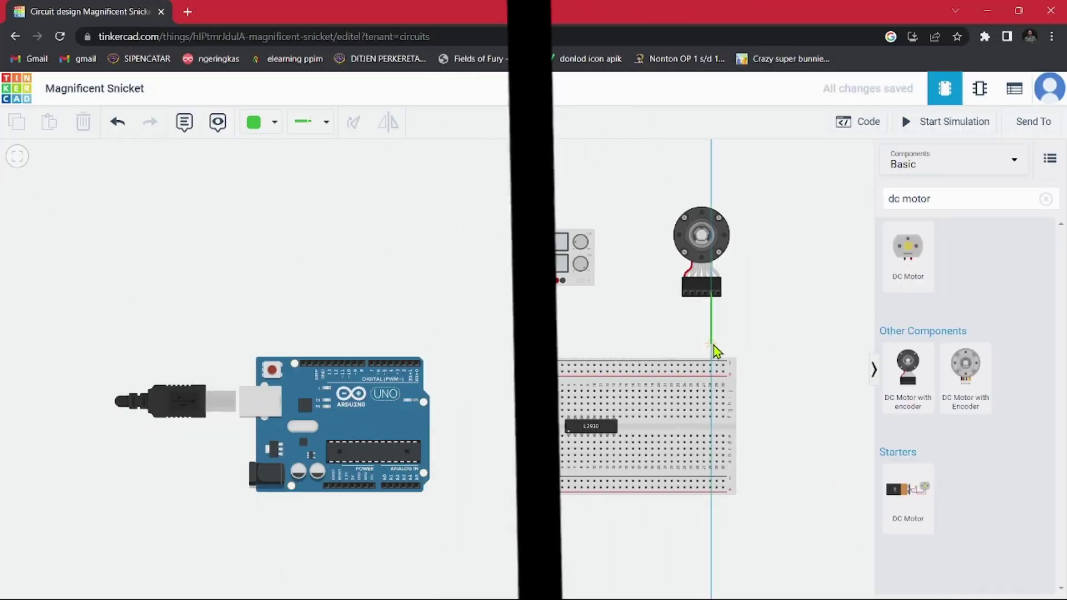
# Wire the motor connector's fifth terminal to Arduino digital pin 2 with one bend above each board, and color the wire turquoise.
pyautogui.click(711, 342)
pyautogui.click(404, 360)
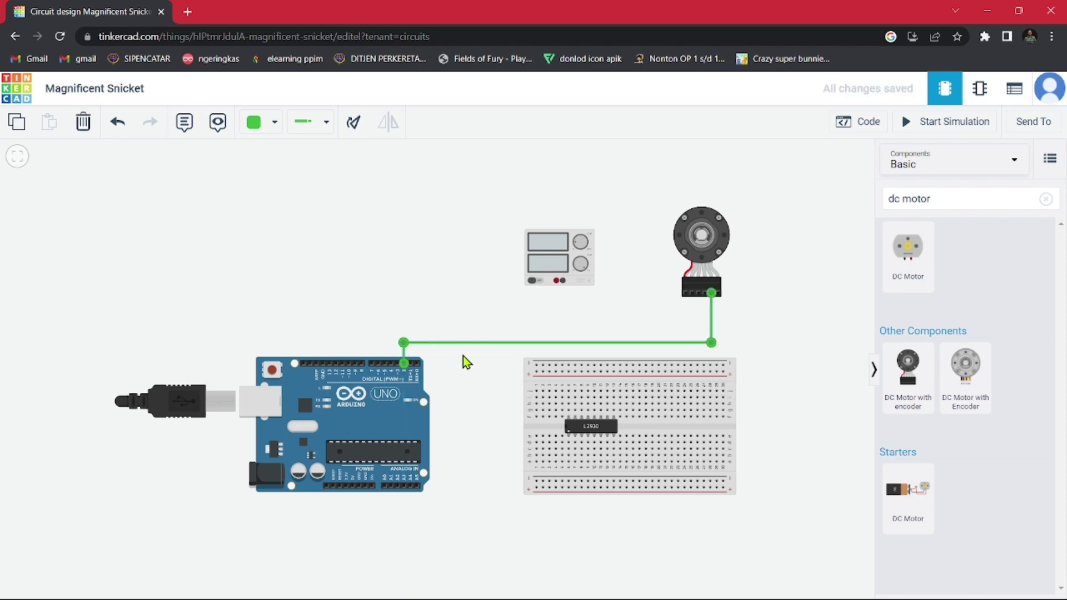
pyautogui.click(274, 123)
pyautogui.click(301, 281)
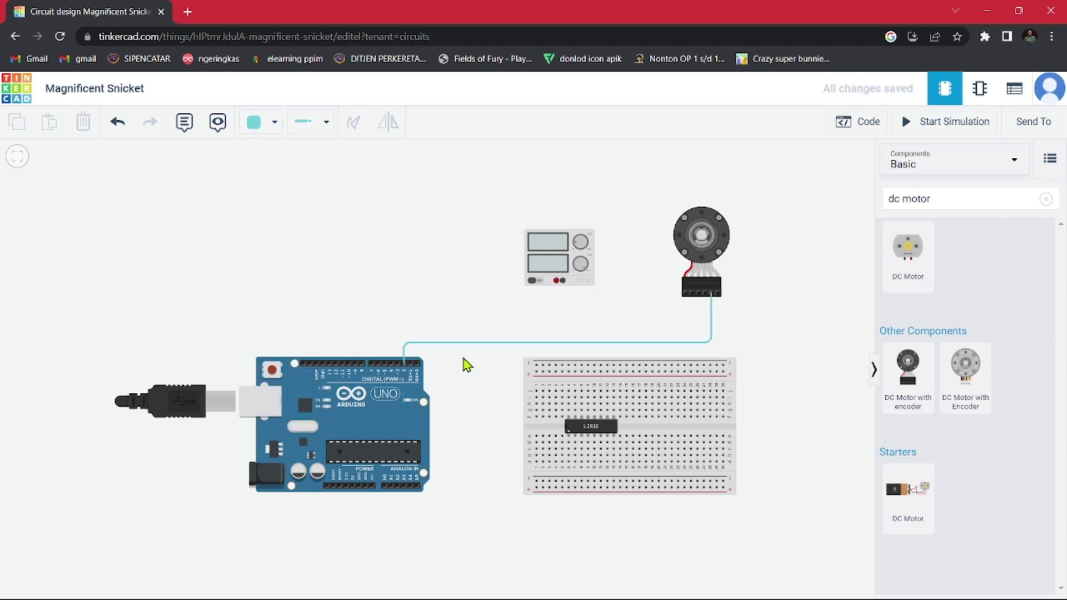
# Wire the motor connector's second terminal to Arduino digital pin 3, routed just above the turquoise wire, and color it brown.
pyautogui.click(692, 294)
pyautogui.click(692, 333)
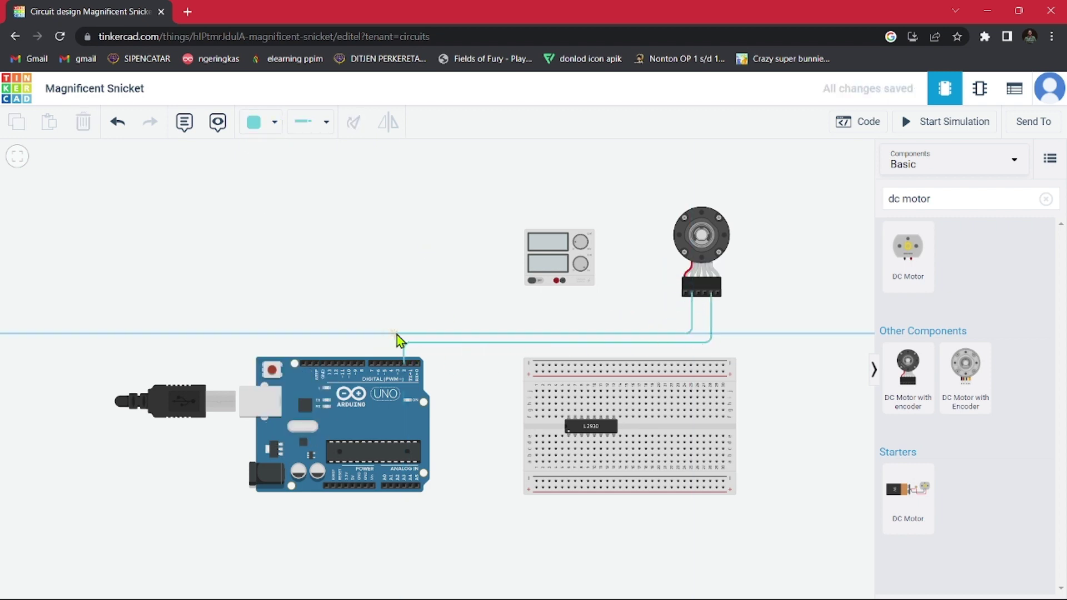
pyautogui.click(397, 334)
pyautogui.click(399, 361)
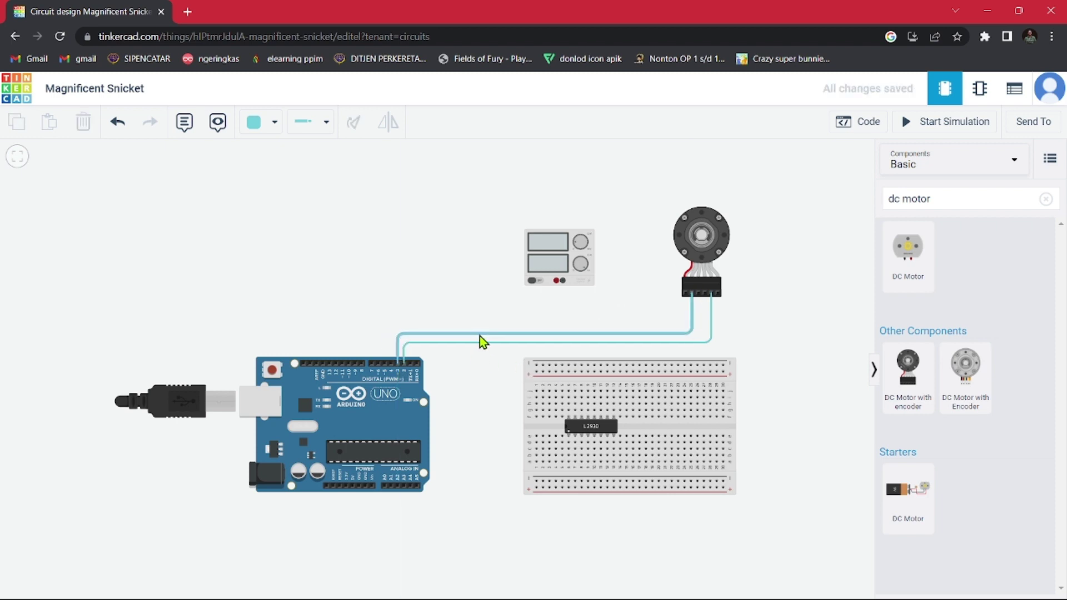
pyautogui.click(274, 123)
pyautogui.click(295, 374)
pyautogui.click(379, 364)
pyautogui.click(379, 321)
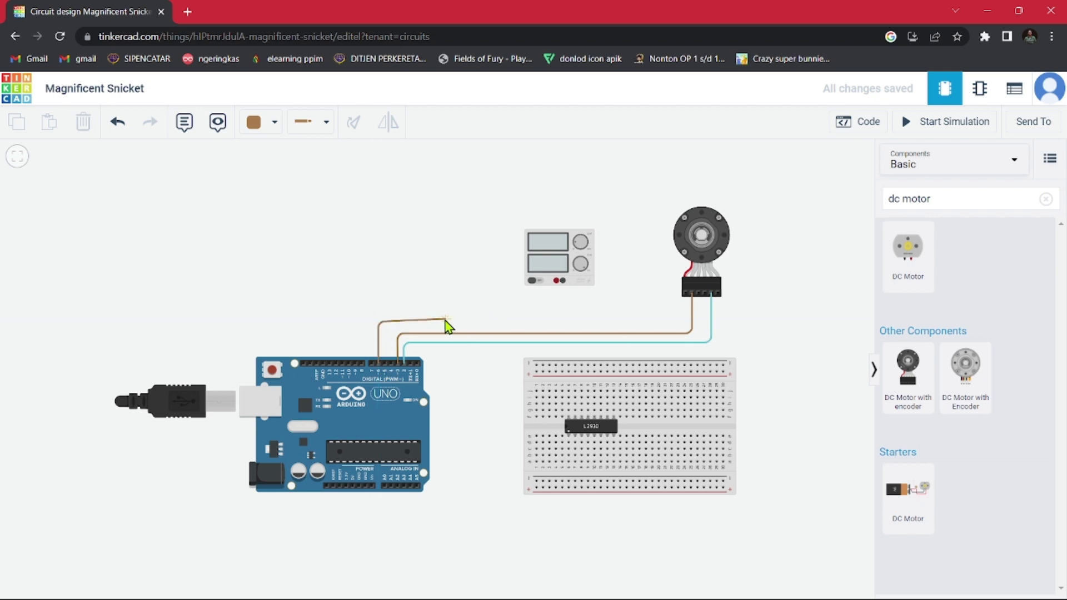
pyautogui.click(455, 322)
pyautogui.click(455, 461)
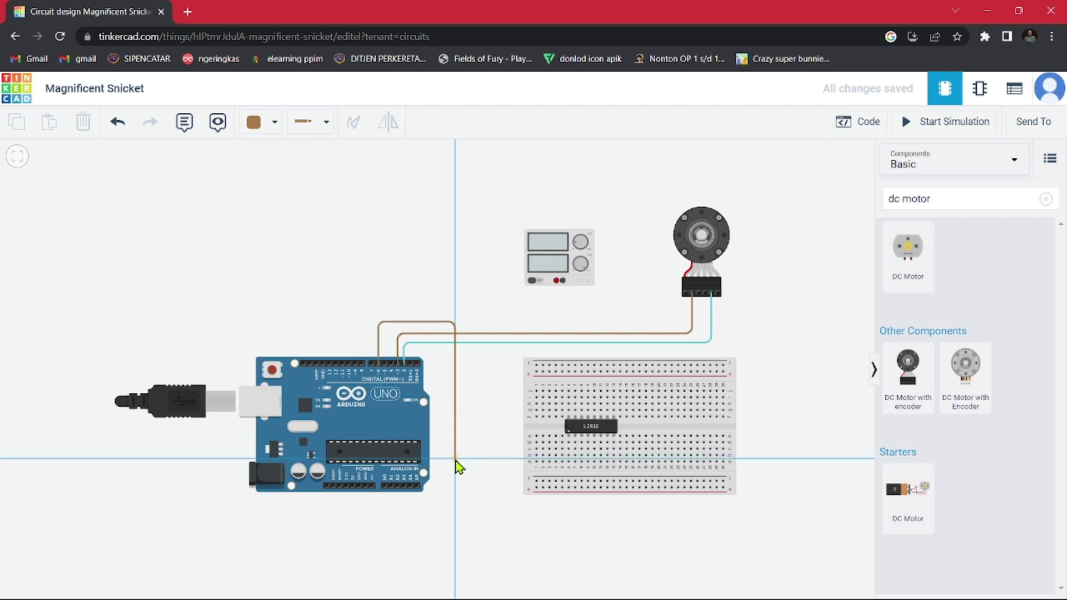
pyautogui.press('BackSpace')
pyautogui.press('BackSpace')
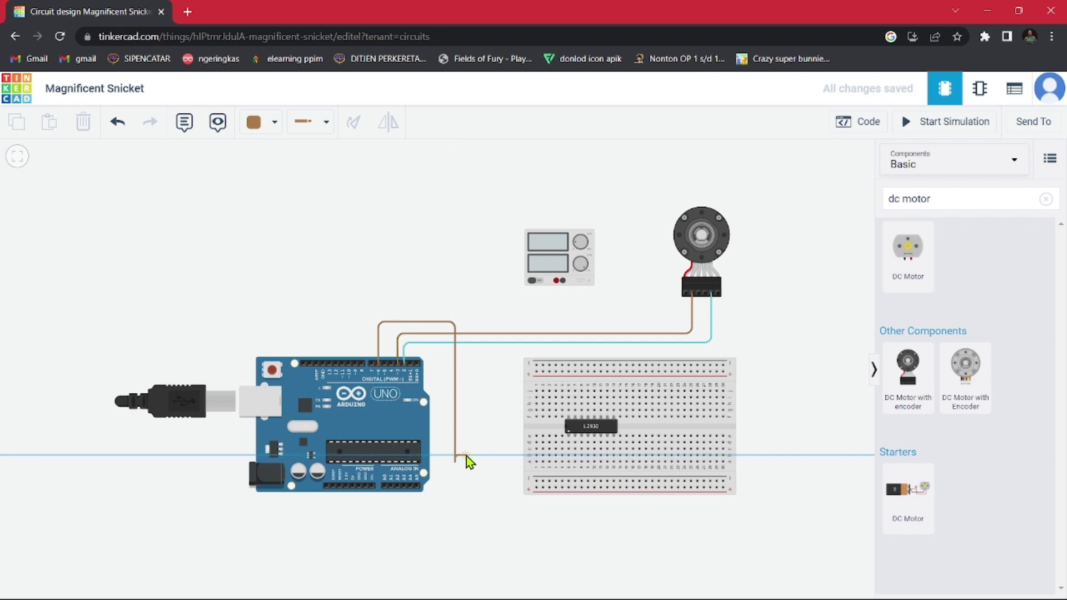
pyautogui.click(450, 320)
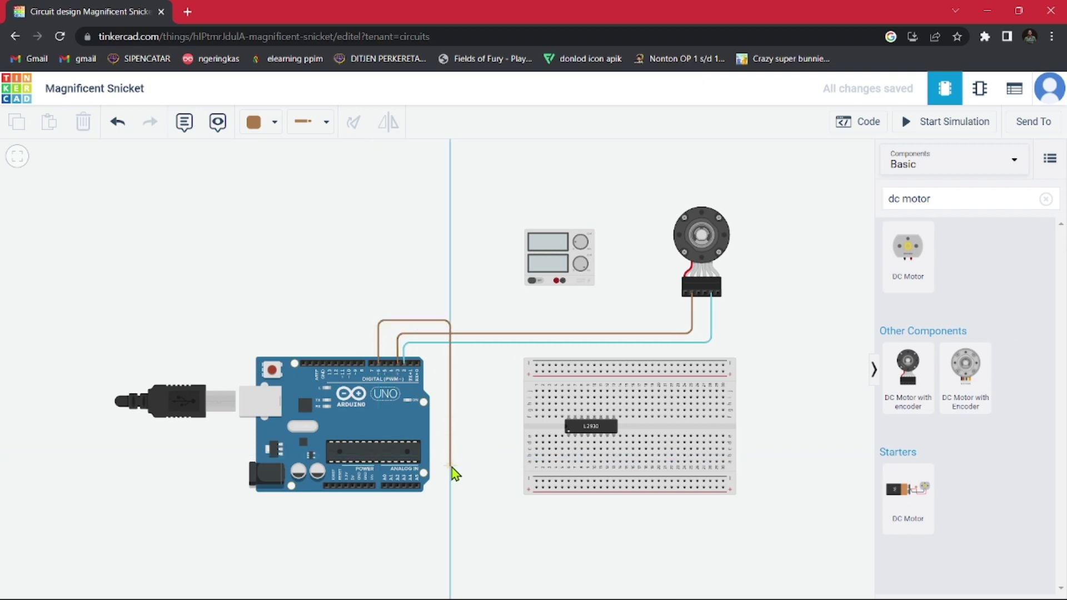
pyautogui.click(450, 458)
pyautogui.click(568, 461)
pyautogui.hotkey('ctrl', 'z')
# Wire Arduino digital pin 6 to the breadboard column of the motor driver's first lower pin, bending around the Arduino's right side, and color it green.
pyautogui.click(379, 363)
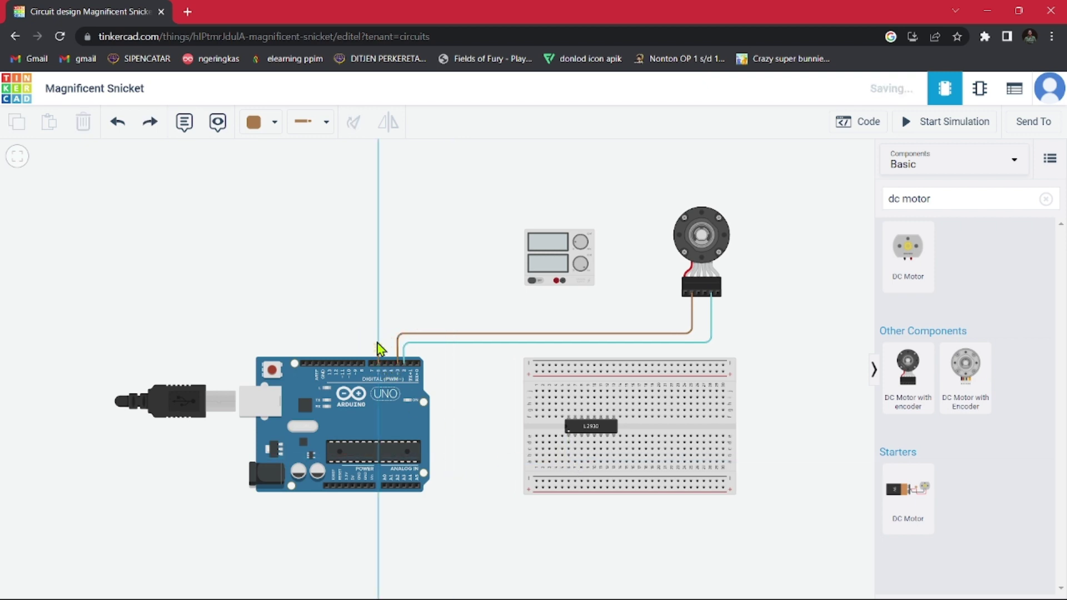
pyautogui.click(379, 317)
pyautogui.click(437, 317)
pyautogui.click(437, 461)
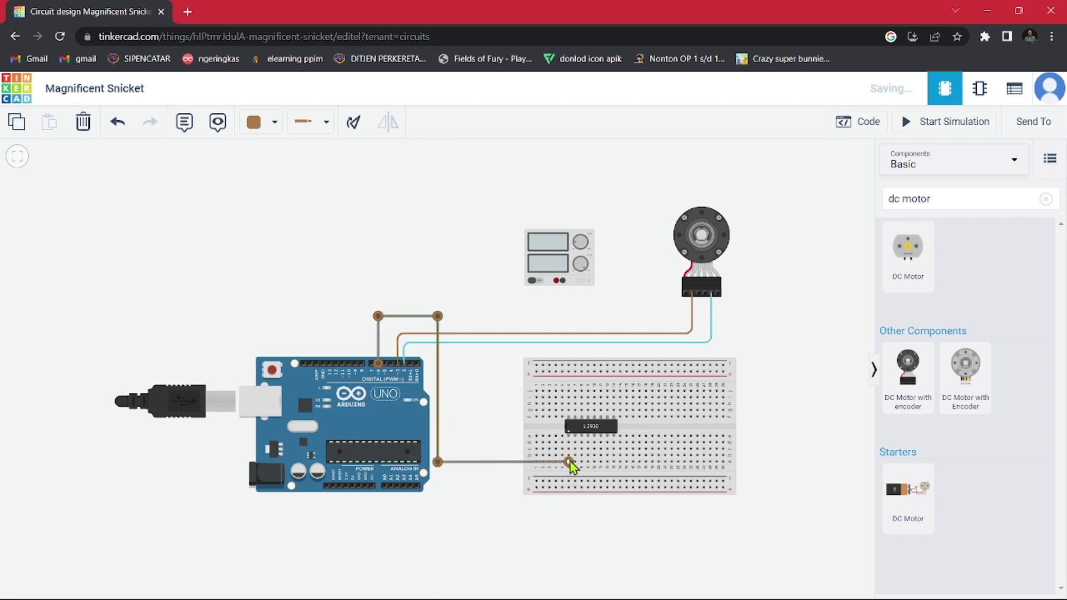
pyautogui.click(570, 462)
pyautogui.click(274, 121)
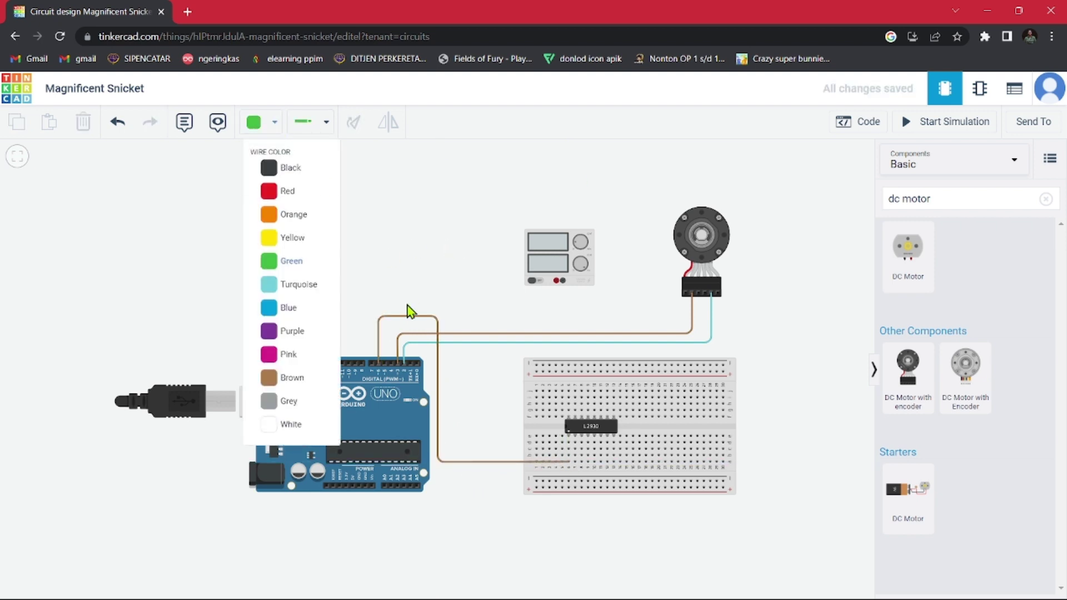
pyautogui.click(266, 257)
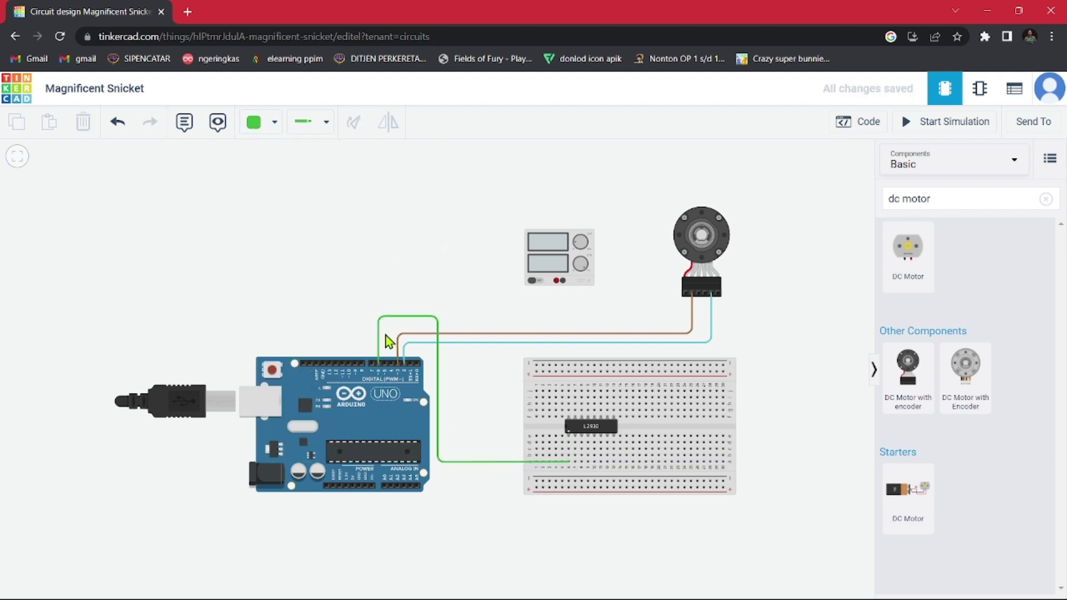
# Wire Arduino digital pin 9 to the column of the driver's seventh lower pin, routed outside the green wire, and color it yellow.
pyautogui.click(355, 362)
pyautogui.click(355, 301)
pyautogui.click(448, 301)
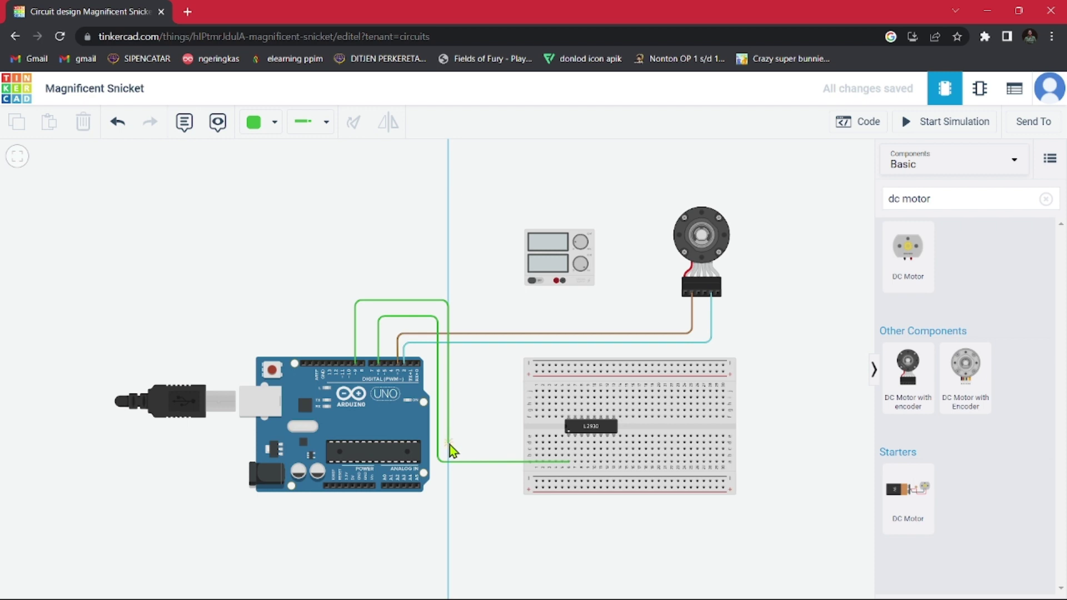
pyautogui.click(448, 445)
pyautogui.click(608, 446)
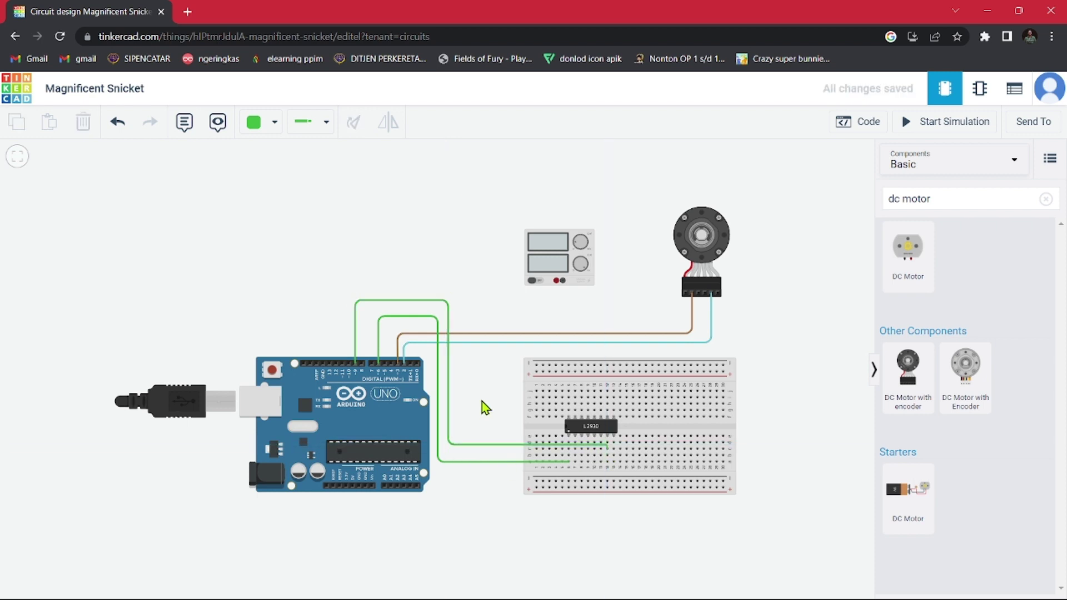
pyautogui.click(275, 122)
pyautogui.click(287, 236)
# Move the green wire's breadboard end up one row and straighten its lower segment.
pyautogui.click(569, 462)
pyautogui.moveTo(568, 462); pyautogui.dragTo(569, 454)
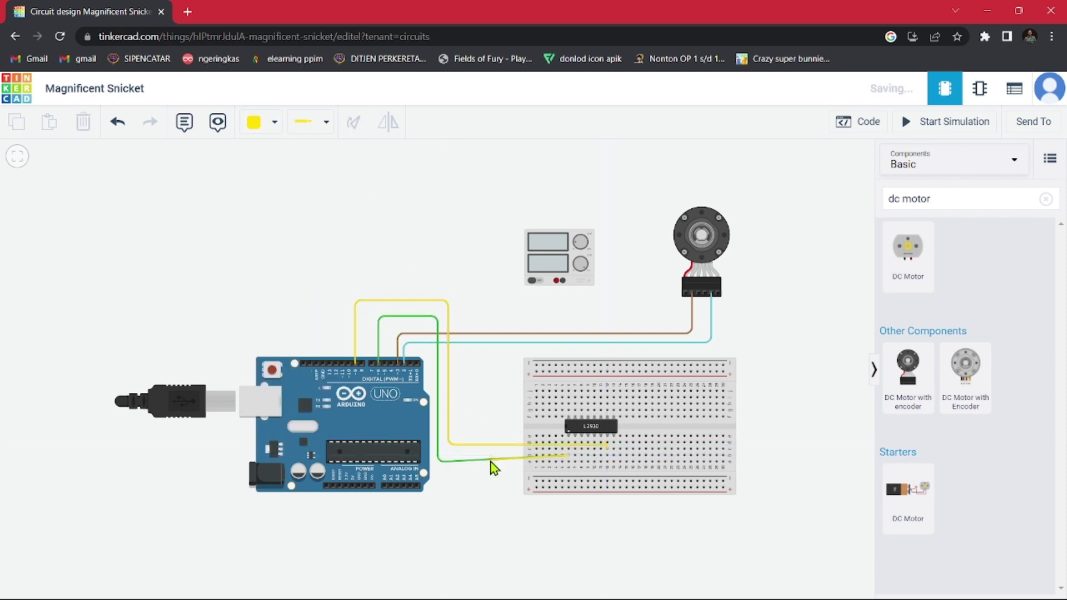
pyautogui.click(512, 460)
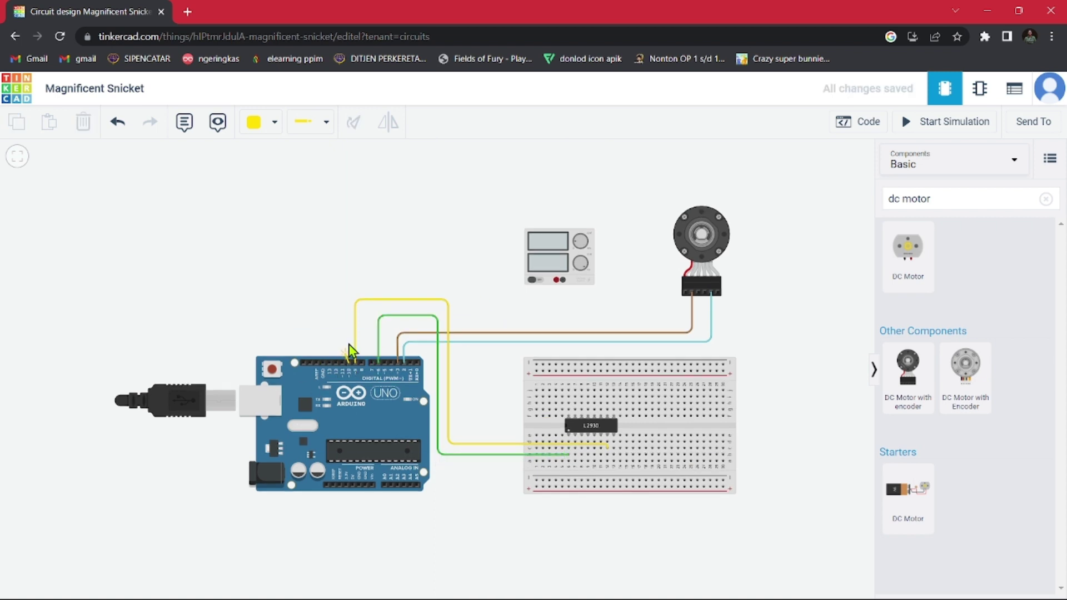
# Wire Arduino digital pin 10 to the column of the driver's second lower pin, routed outside the yellow wire, and color it grey.
pyautogui.click(349, 361)
pyautogui.click(350, 284)
pyautogui.click(462, 284)
pyautogui.click(461, 441)
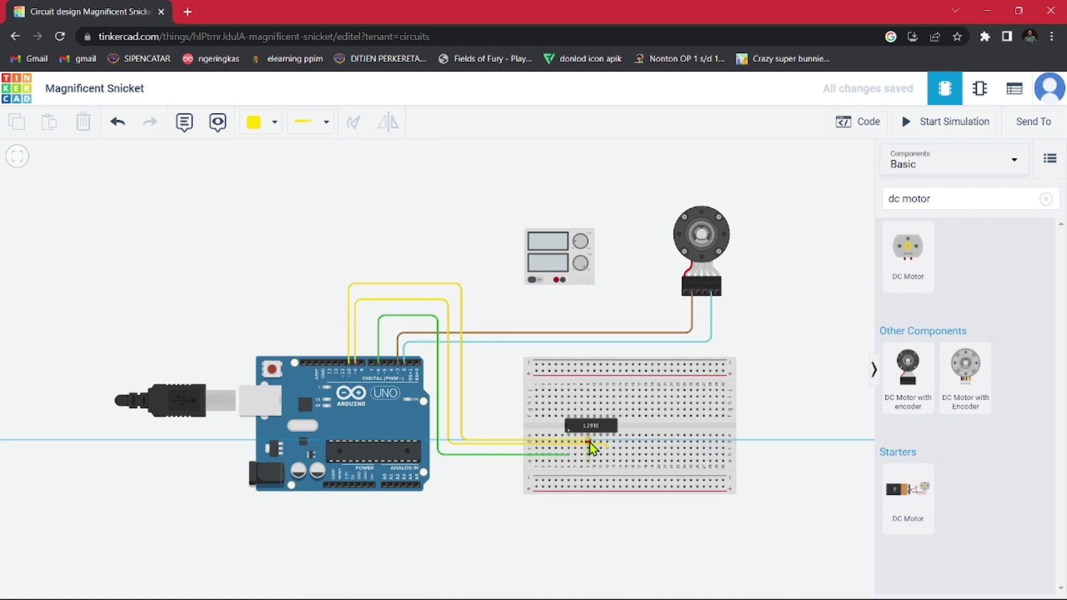
pyautogui.click(589, 442)
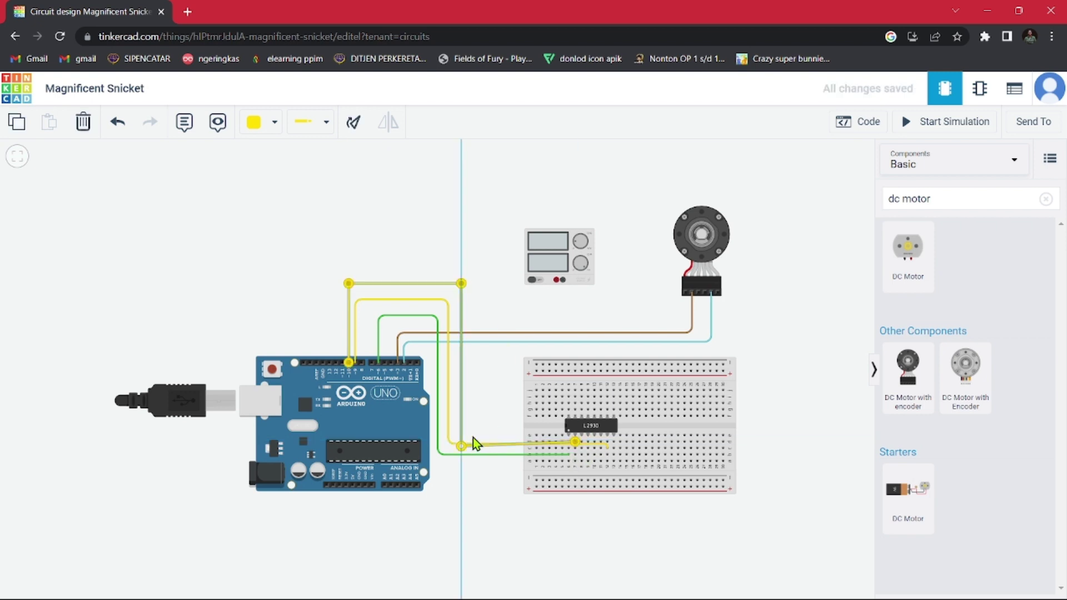
pyautogui.click(460, 286)
pyautogui.click(274, 122)
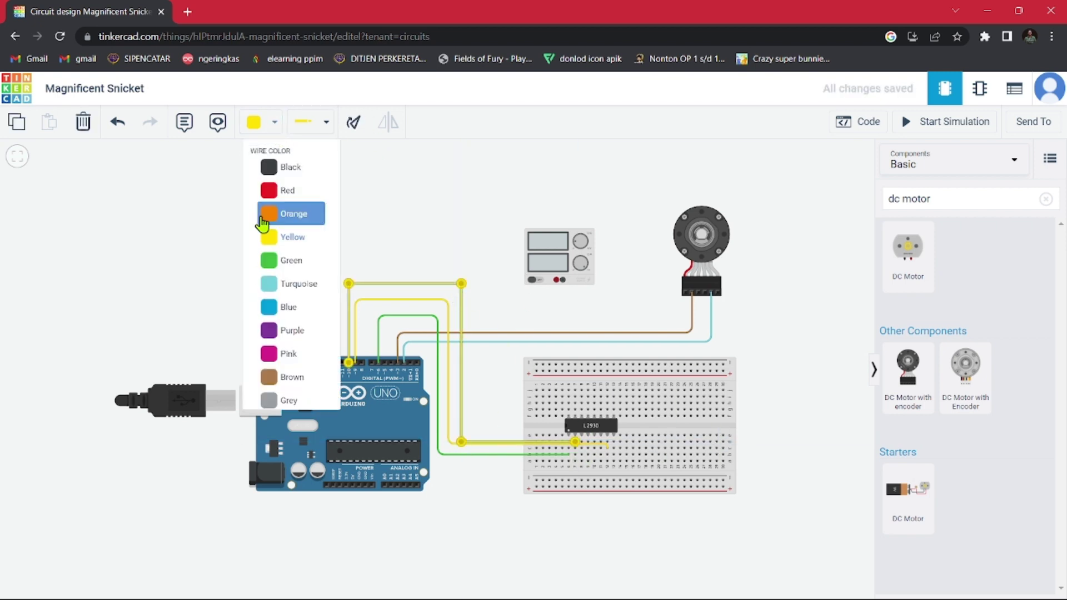
pyautogui.click(284, 402)
pyautogui.click(382, 193)
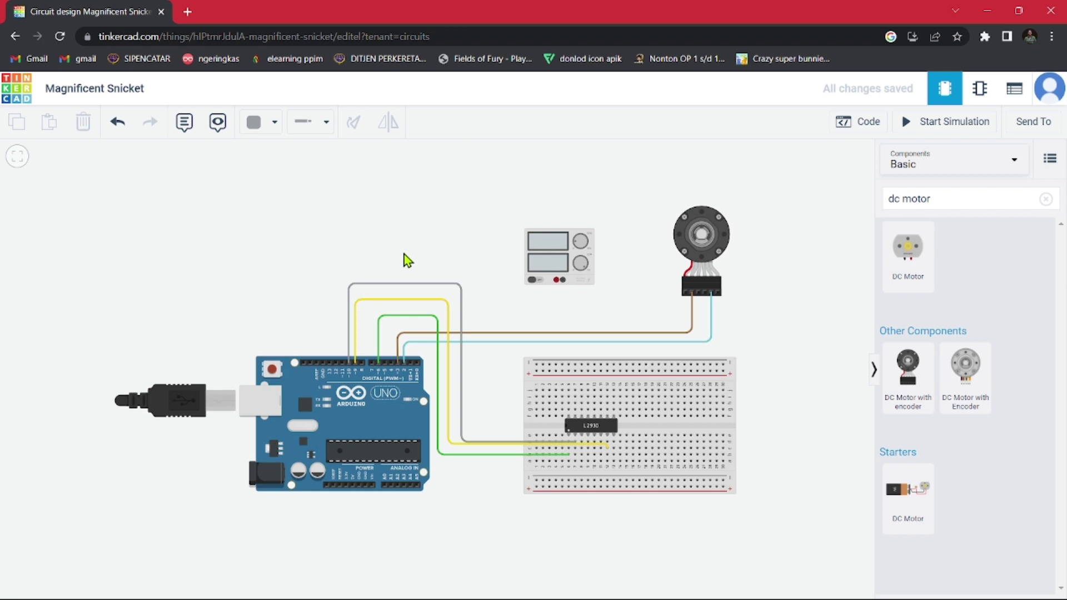
# Recolor the motor wire on Arduino pin 3 grey and the driver wire on pin 10 brown.
pyautogui.click(480, 332)
pyautogui.click(255, 122)
pyautogui.click(280, 397)
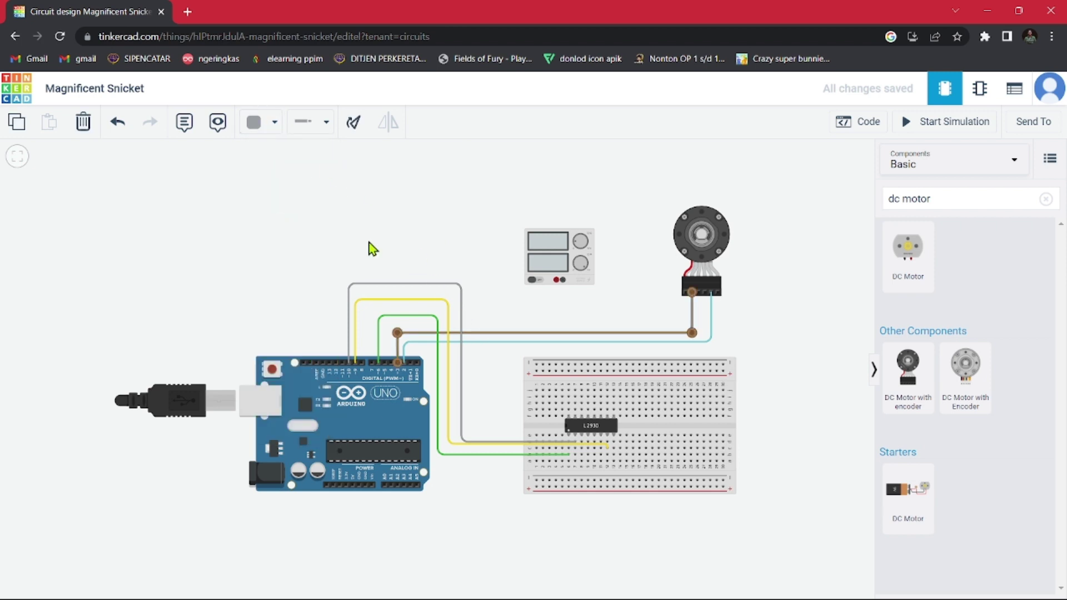
pyautogui.click(256, 123)
pyautogui.click(351, 345)
pyautogui.click(261, 123)
pyautogui.click(281, 374)
pyautogui.click(358, 229)
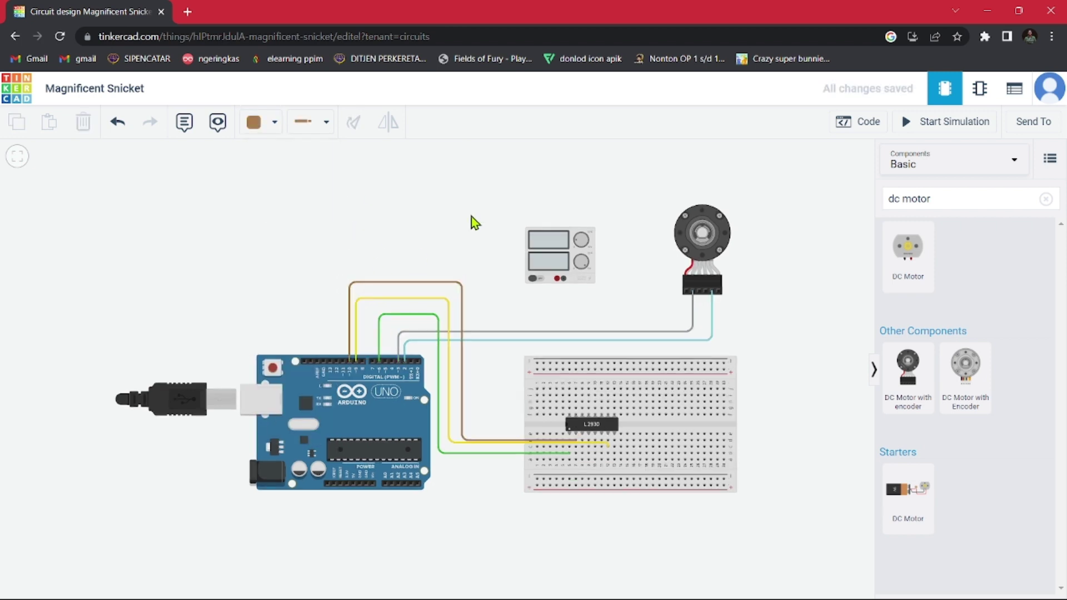
# Wire the power supply's positive terminal straight down to the breadboard's upper positive rail and color it red.
pyautogui.click(558, 278)
pyautogui.click(556, 369)
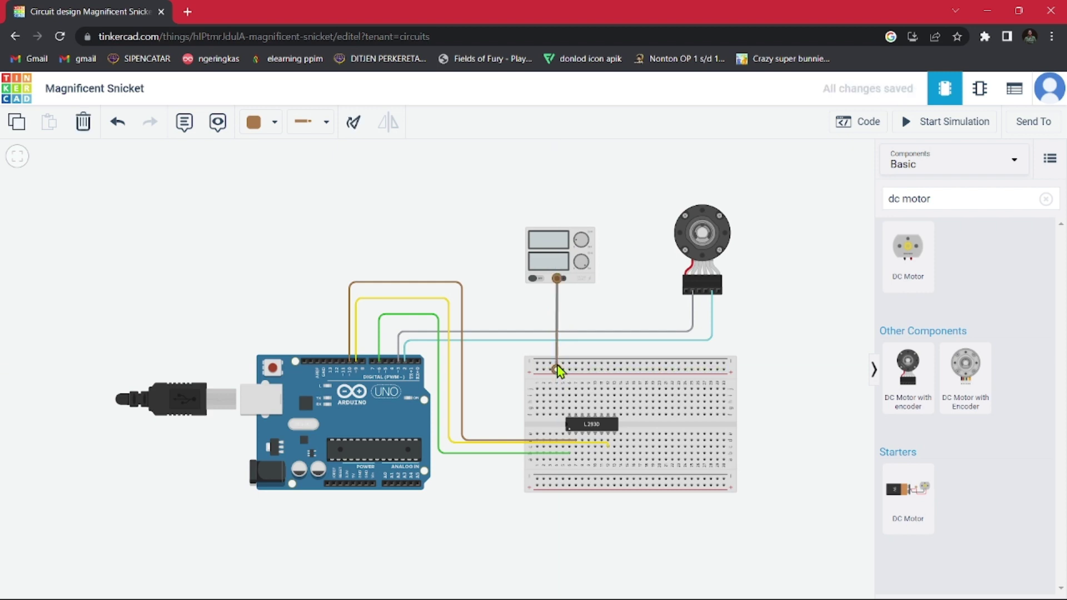
pyautogui.click(275, 123)
pyautogui.click(281, 187)
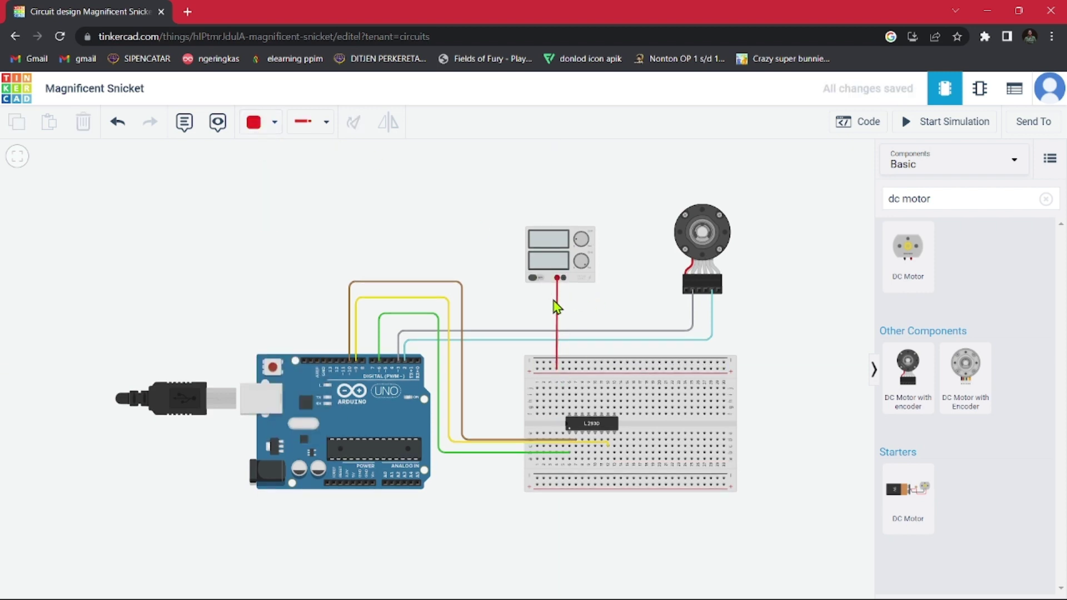
# Shift the power supply slightly right, then wire its negative terminal to the upper negative rail in black.
pyautogui.click(578, 277)
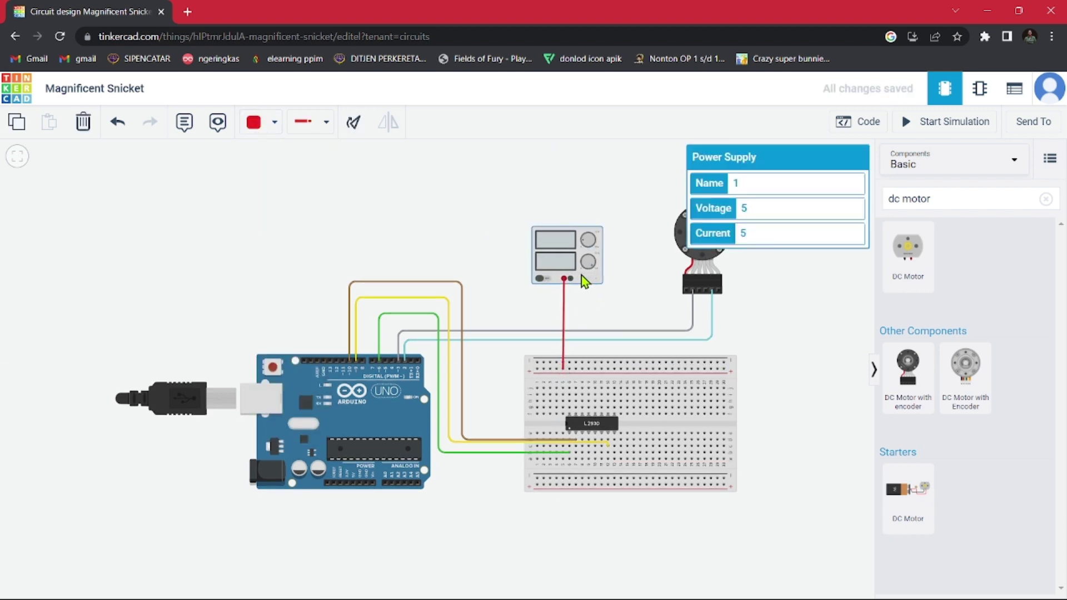
pyautogui.moveTo(581, 275); pyautogui.dragTo(571, 278)
pyautogui.click(570, 278)
pyautogui.click(569, 365)
pyautogui.click(275, 122)
pyautogui.click(284, 158)
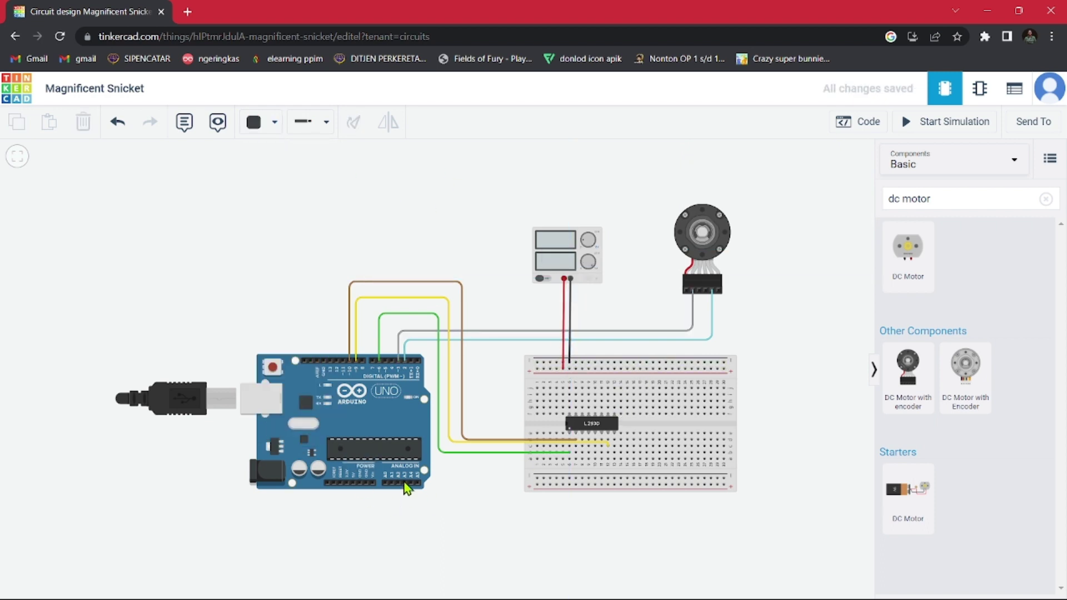
# Wire the Arduino's GND pin to the breadboard's lower negative rail in black, routed below both boards.
pyautogui.click(367, 484)
pyautogui.click(366, 508)
pyautogui.click(537, 507)
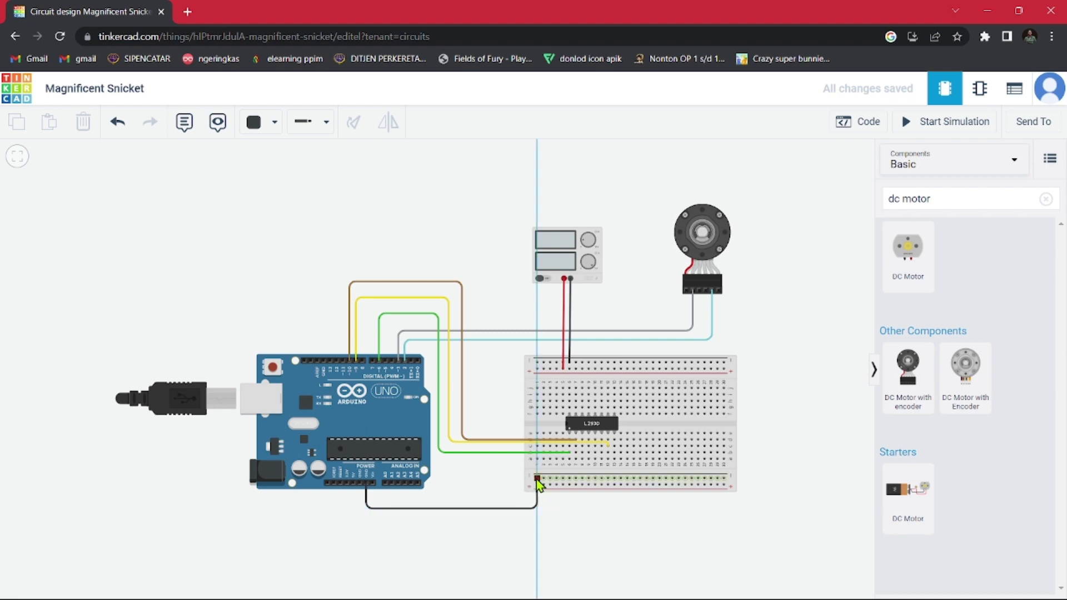
pyautogui.click(537, 479)
# Wire the Arduino's 5V pin to the lower positive rail, routed below the black ground wire, and color it red.
pyautogui.click(354, 483)
pyautogui.click(353, 519)
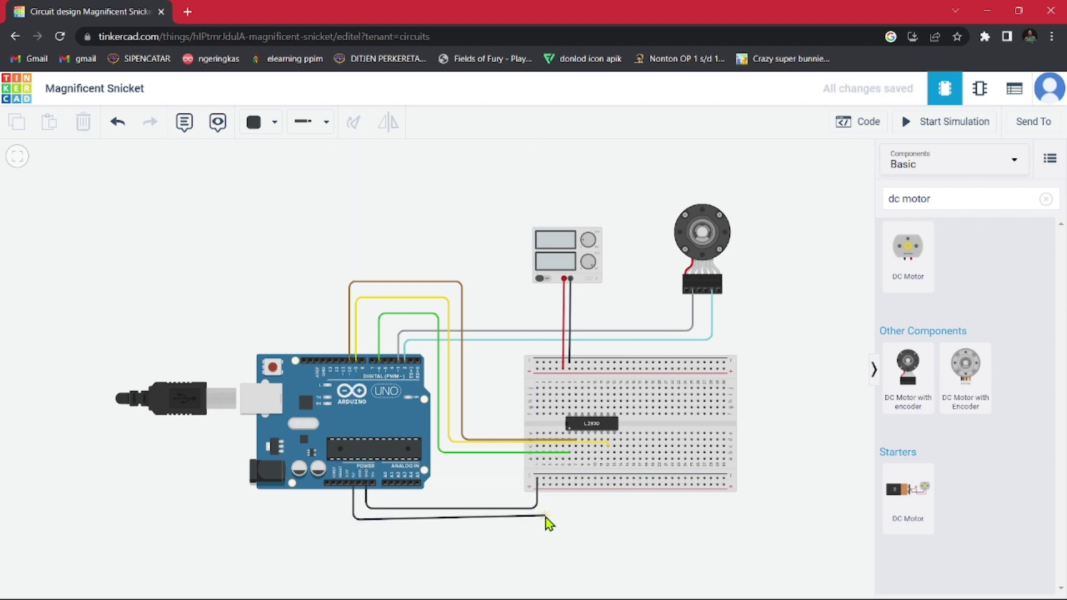
pyautogui.click(543, 519)
pyautogui.click(543, 484)
pyautogui.click(272, 123)
pyautogui.click(261, 162)
pyautogui.click(482, 319)
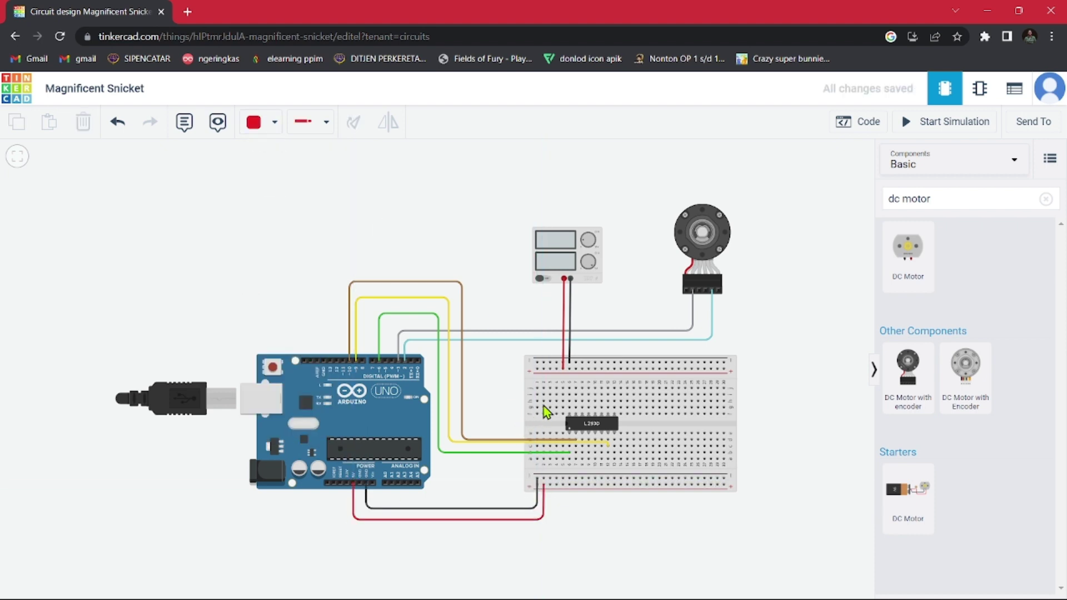
# Wire the motor driver's first and last upper pins to the lower positive rail in red, bending around each end of the chip.
pyautogui.click(563, 408)
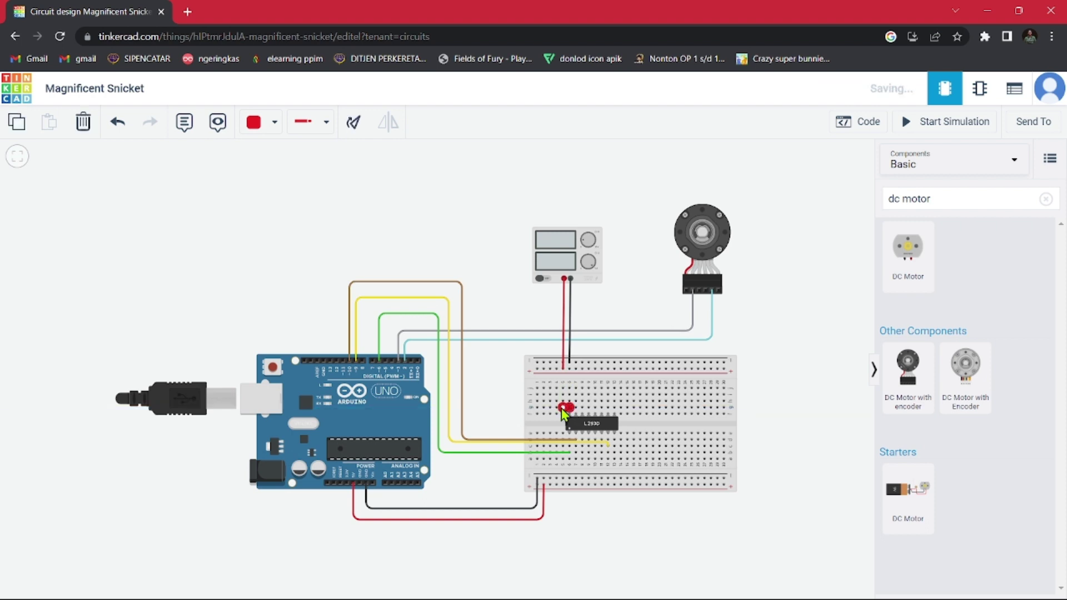
pyautogui.click(569, 409)
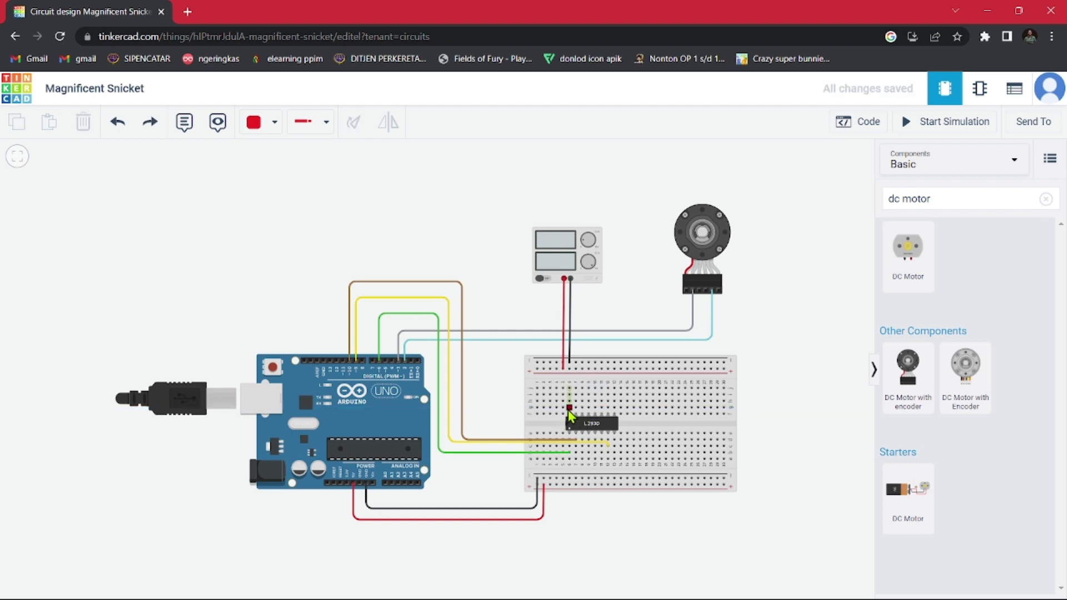
pyautogui.click(556, 408)
pyautogui.click(559, 484)
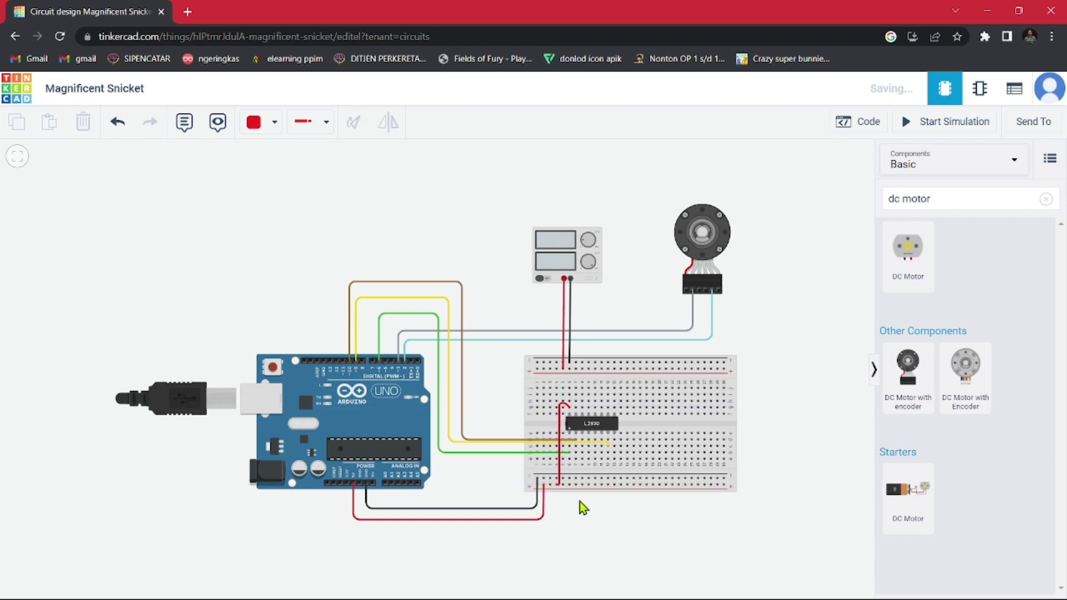
pyautogui.click(615, 408)
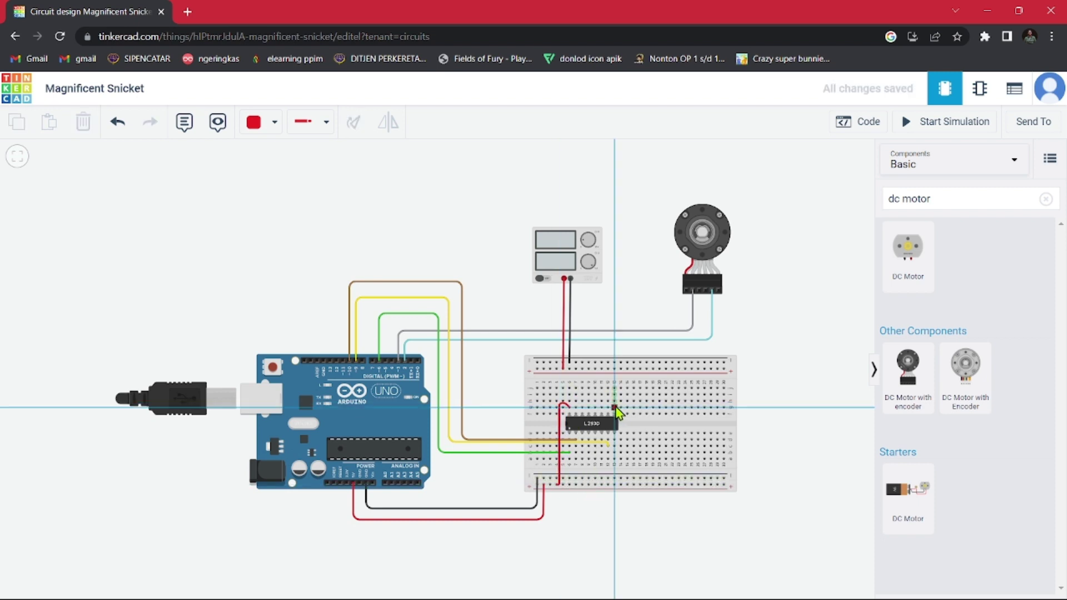
pyautogui.click(621, 479)
pyautogui.moveTo(622, 479); pyautogui.dragTo(625, 489)
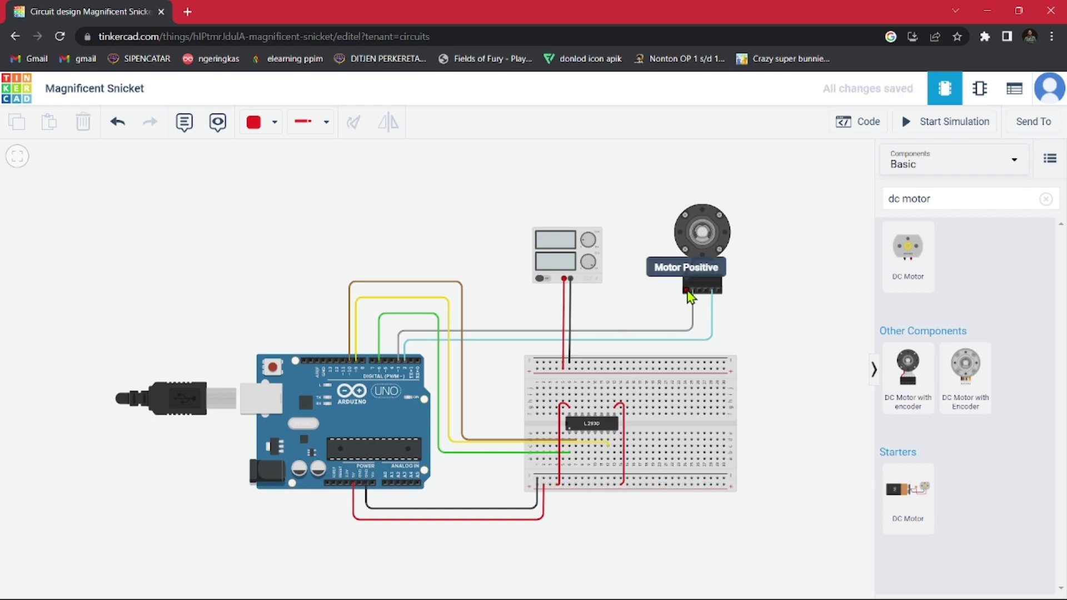
# Wire the driver's fourth and fifth lower pins to the lower negative rail and color both wires black.
pyautogui.click(593, 462)
pyautogui.click(595, 478)
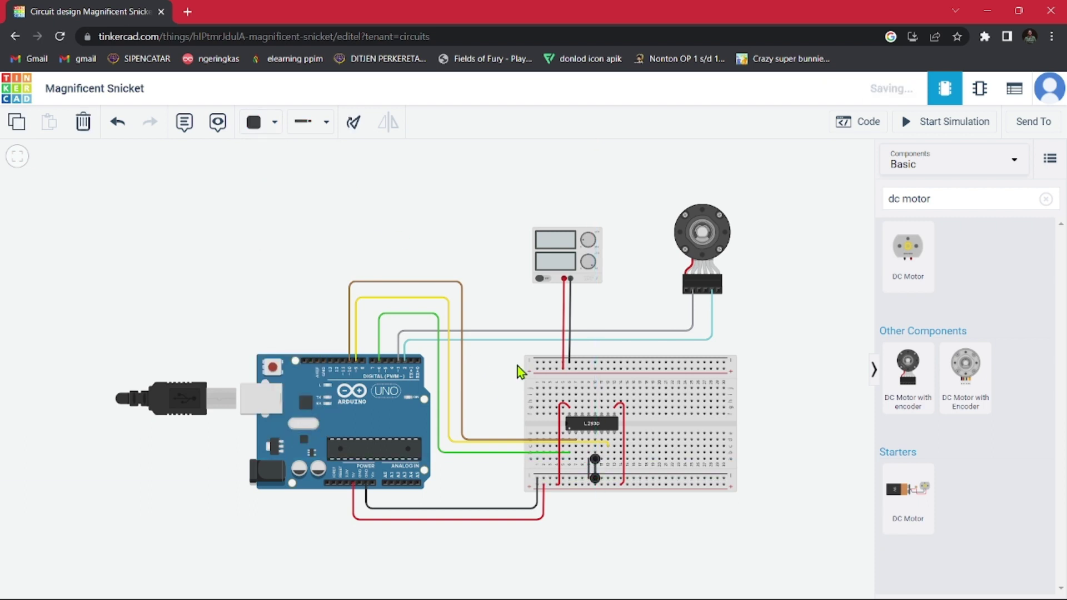
pyautogui.moveTo(520, 371); pyautogui.dragTo(517, 368)
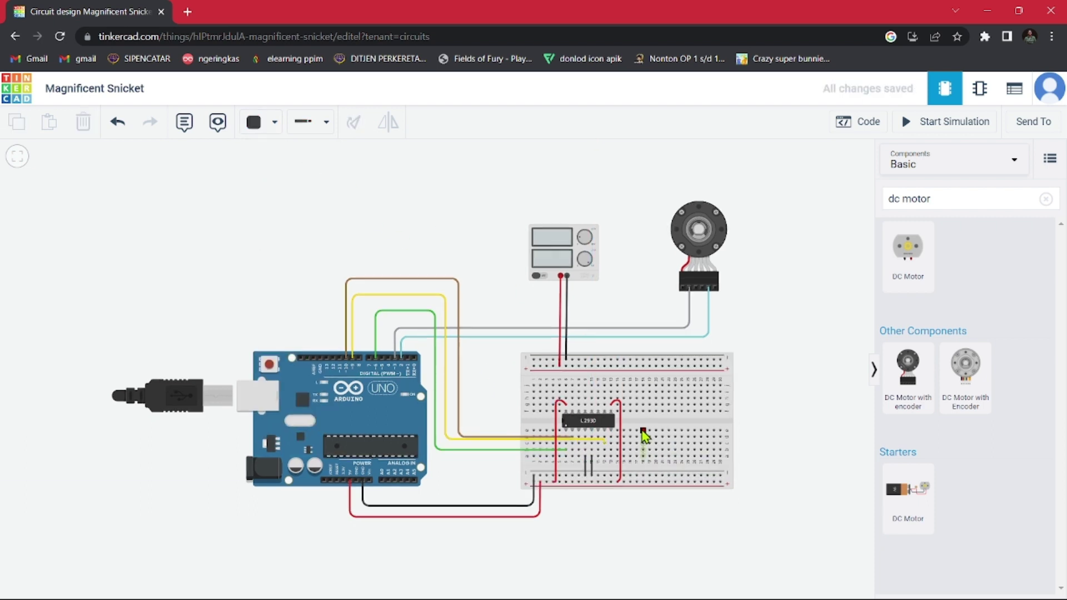
pyautogui.click(598, 450)
pyautogui.click(699, 451)
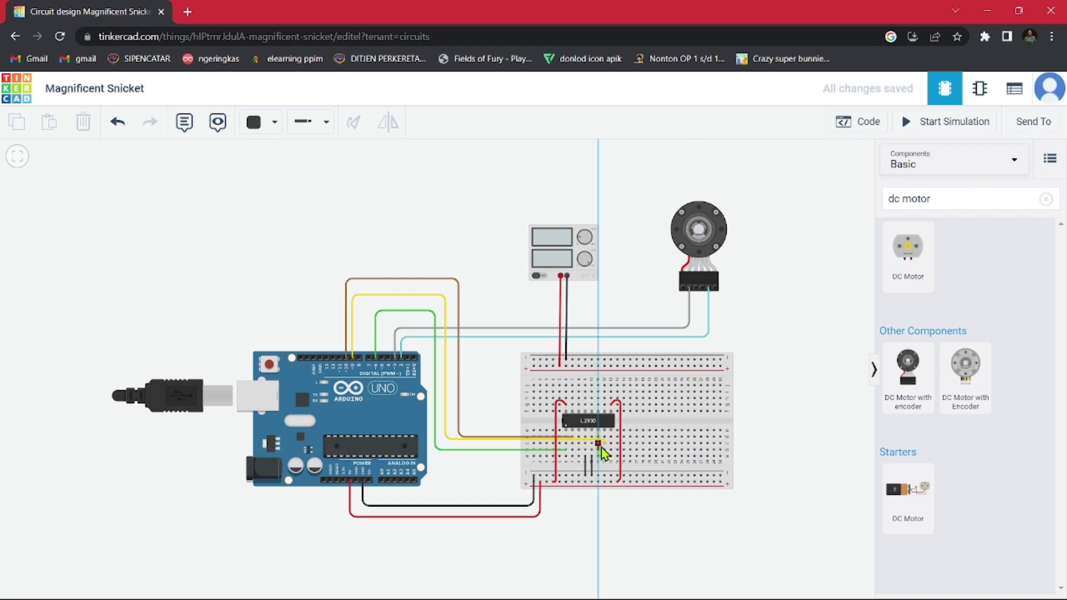
pyautogui.click(700, 446)
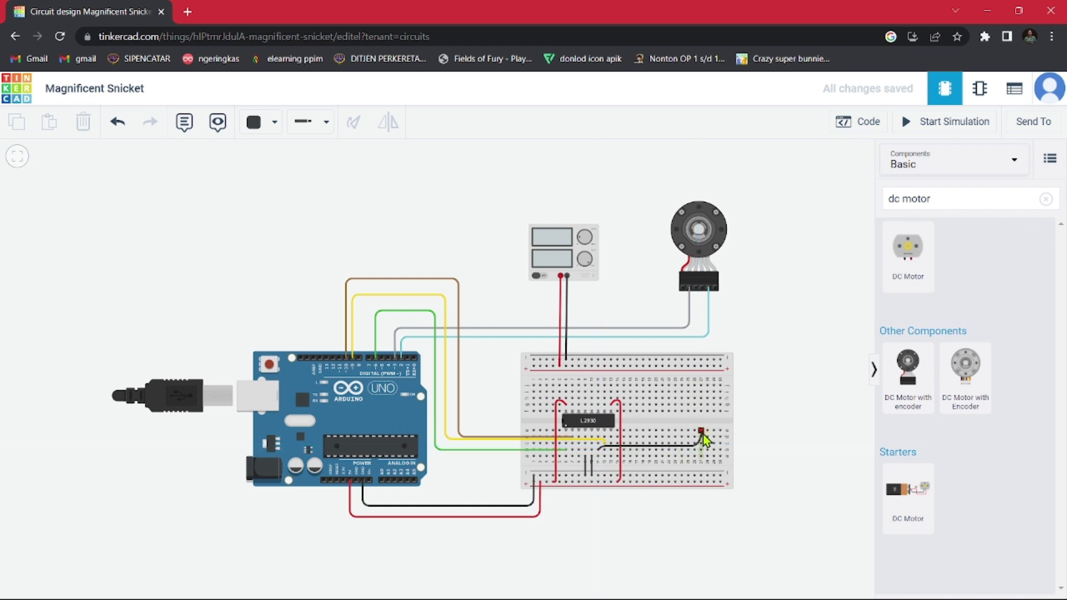
pyautogui.click(704, 287)
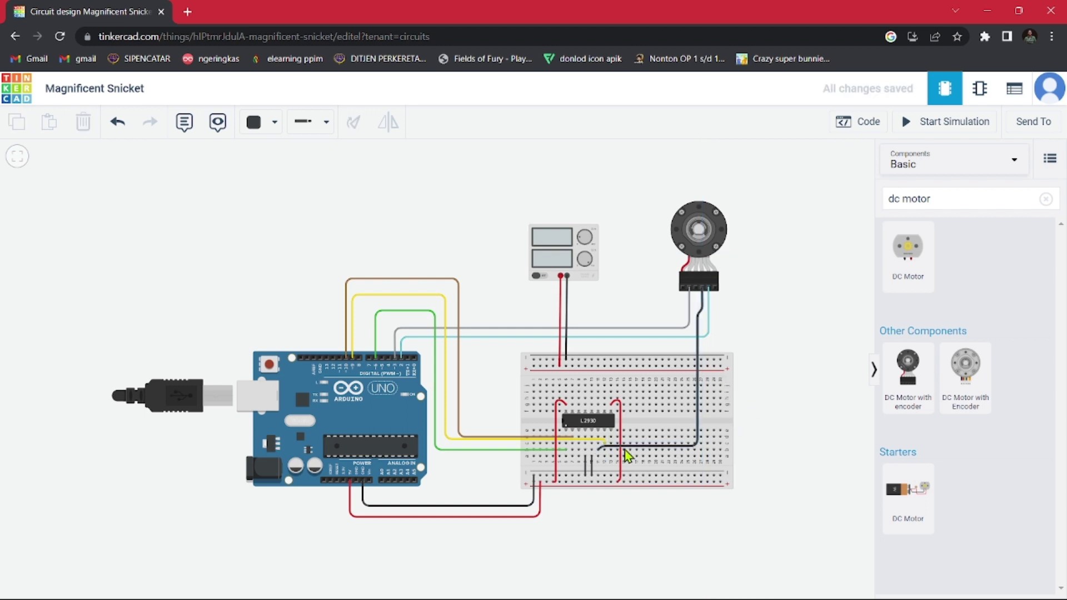
pyautogui.hotkey('ctrl', 'z')
# Wire the column of the driver's sixth lower pin to the motor connector's sixth terminal with one right-angle bend, and color it orange.
pyautogui.click(601, 447)
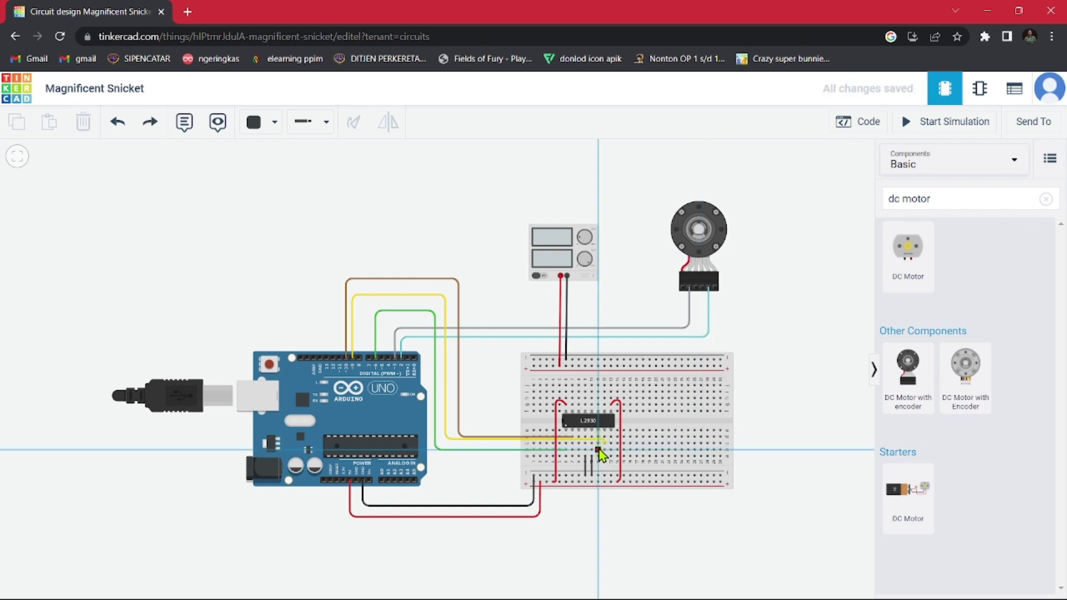
pyautogui.click(716, 445)
pyautogui.click(715, 288)
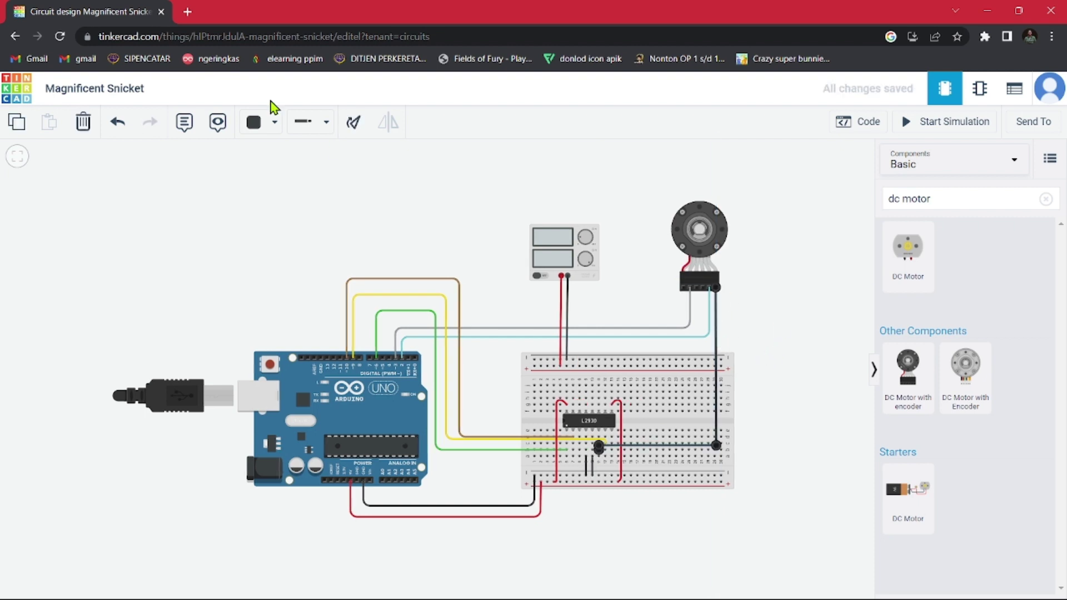
pyautogui.click(275, 122)
pyautogui.click(278, 204)
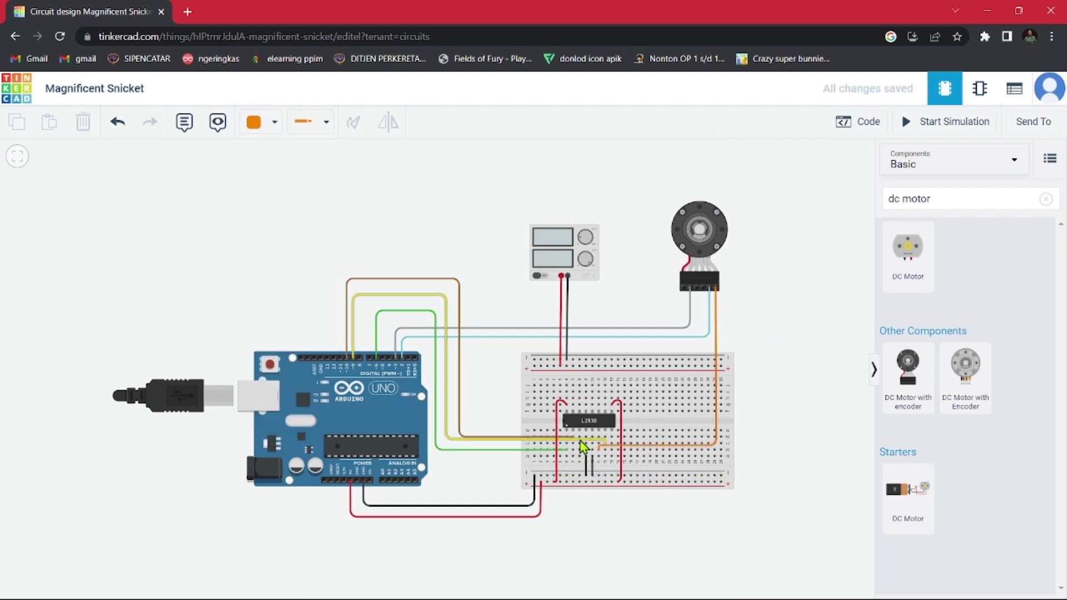
# Wire the column of the driver's third lower pin to the motor connector's first terminal with one right-angle bend, and color it green.
pyautogui.click(598, 442)
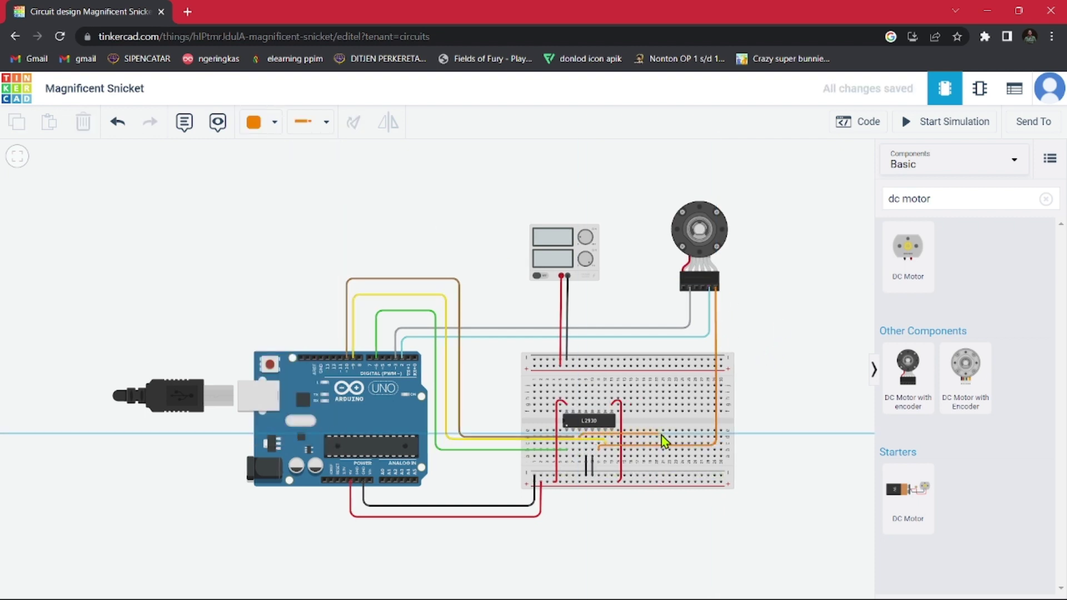
pyautogui.click(678, 433)
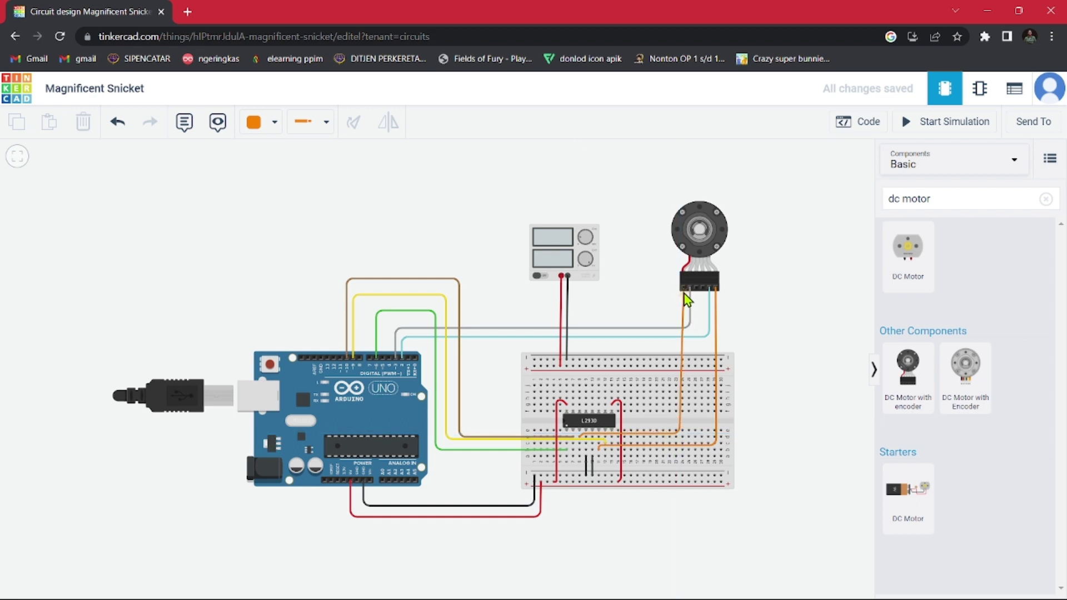
pyautogui.click(684, 289)
pyautogui.click(275, 122)
pyautogui.click(278, 248)
pyautogui.click(341, 226)
# Link the upper and lower negative rails near the breadboard's right end, and wire the driver's fourth and fifth upper pins to the upper negative rail, all in black.
pyautogui.click(708, 476)
pyautogui.click(274, 122)
pyautogui.click(273, 153)
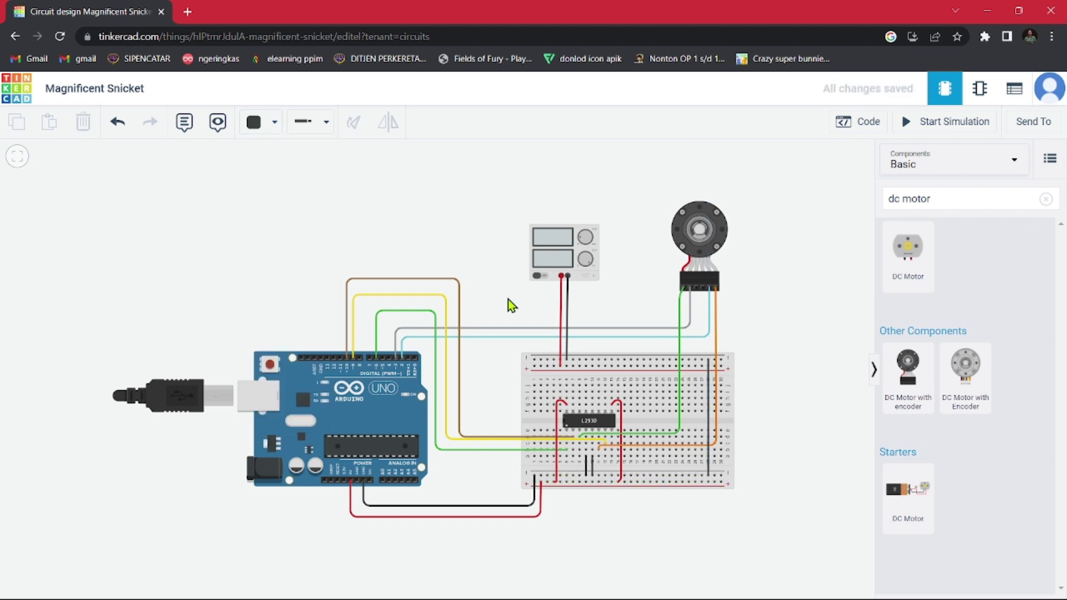
pyautogui.click(586, 385)
pyautogui.click(588, 362)
# Wire the motor connector's fourth terminal to the upper negative rail in black and adjust the wire's end at the rail.
pyautogui.click(701, 294)
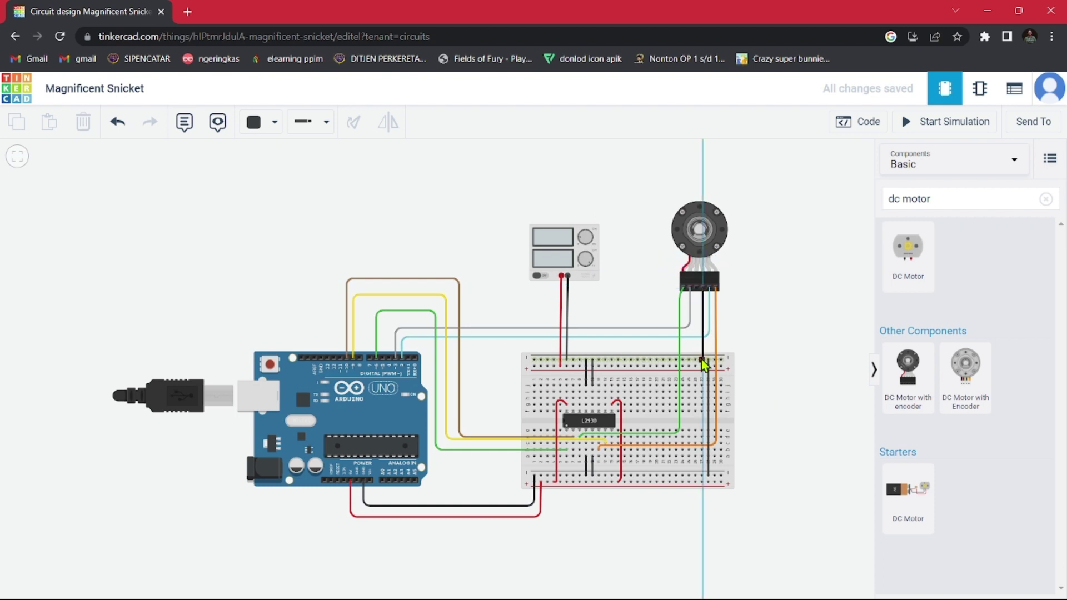
pyautogui.click(700, 361)
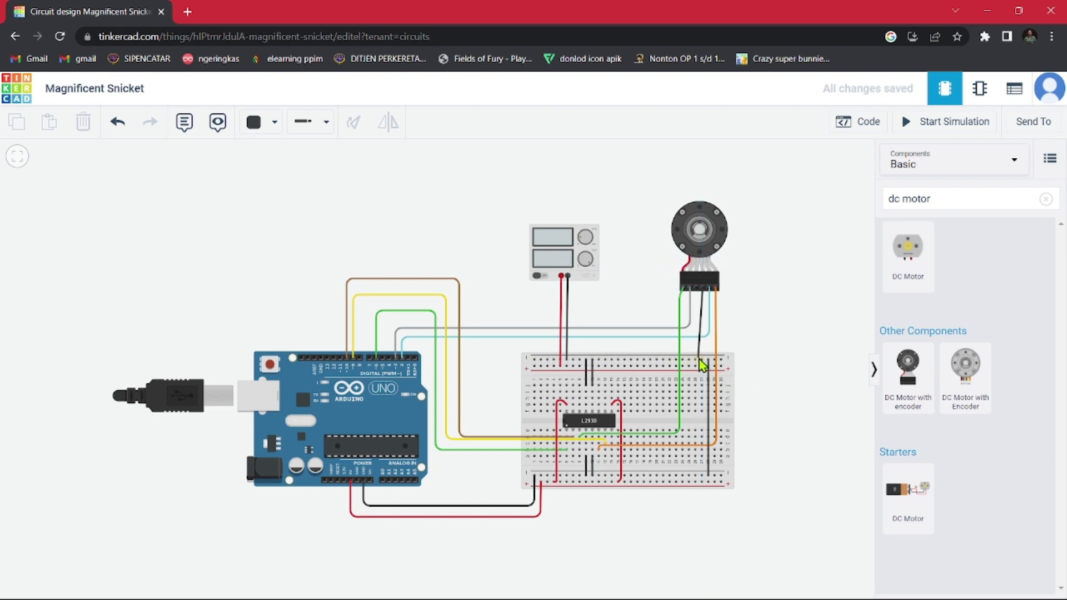
pyautogui.moveTo(700, 360); pyautogui.dragTo(705, 362)
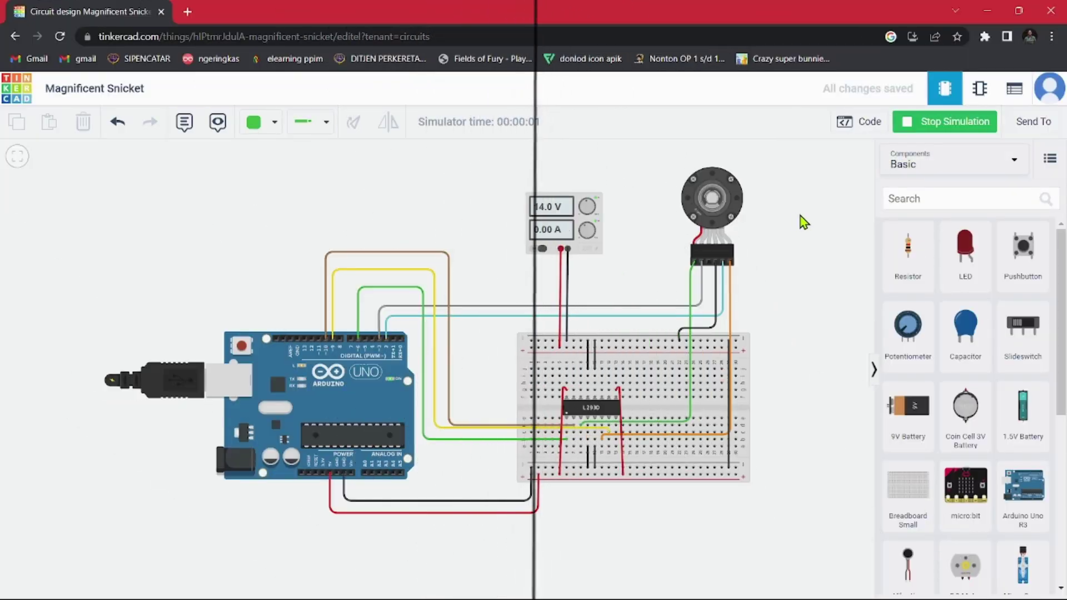
# Stop the running simulation and replace the Arduino's entire default code with the copied PID motor control program.
pyautogui.click(859, 121)
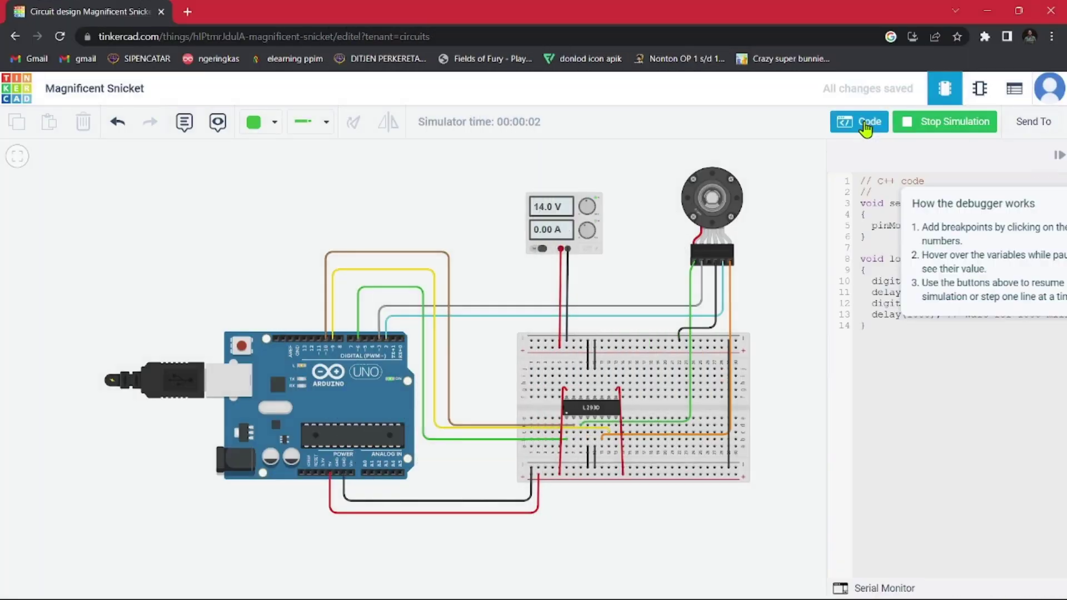
pyautogui.click(1046, 203)
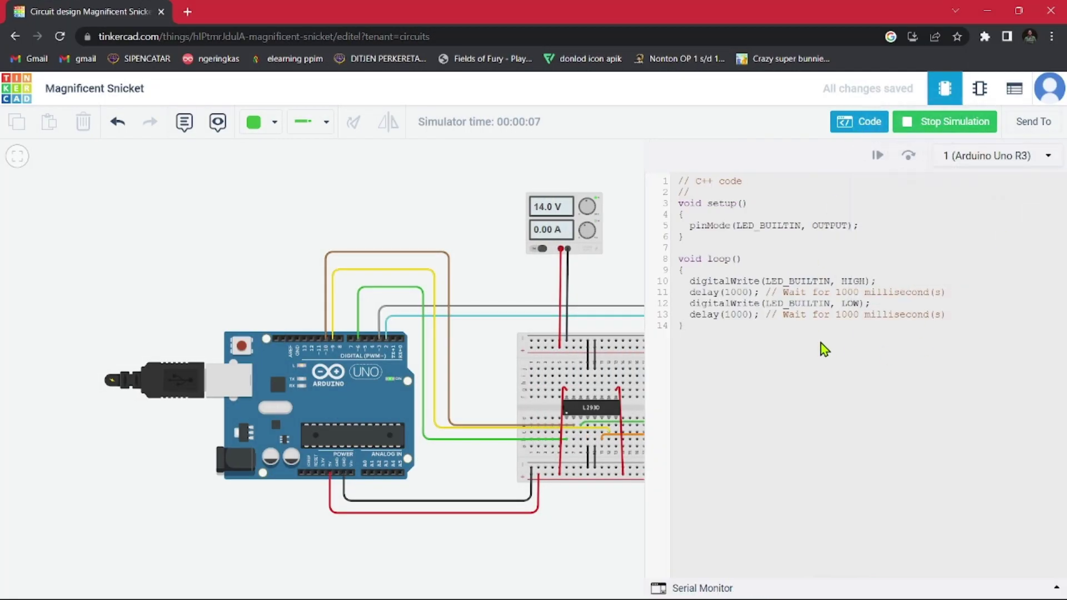
pyautogui.hotkey('ctrl', 'a')
pyautogui.click(743, 378)
pyautogui.click(924, 121)
pyautogui.click(865, 121)
pyautogui.hotkey('ctrl', 'a')
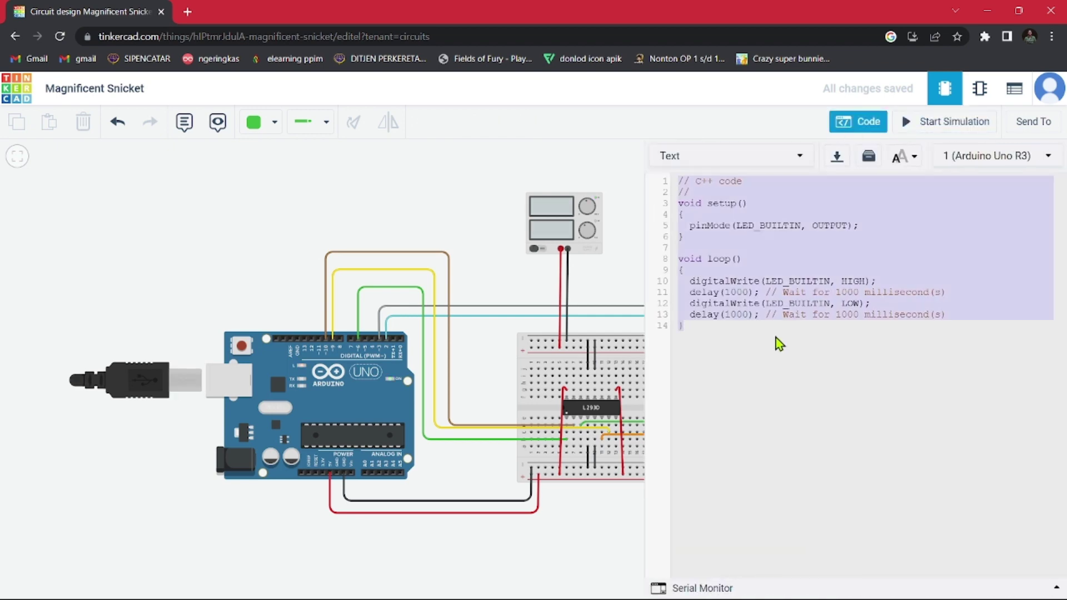
pyautogui.press('BackSpace')
pyautogui.hotkey('ctrl', 'v')
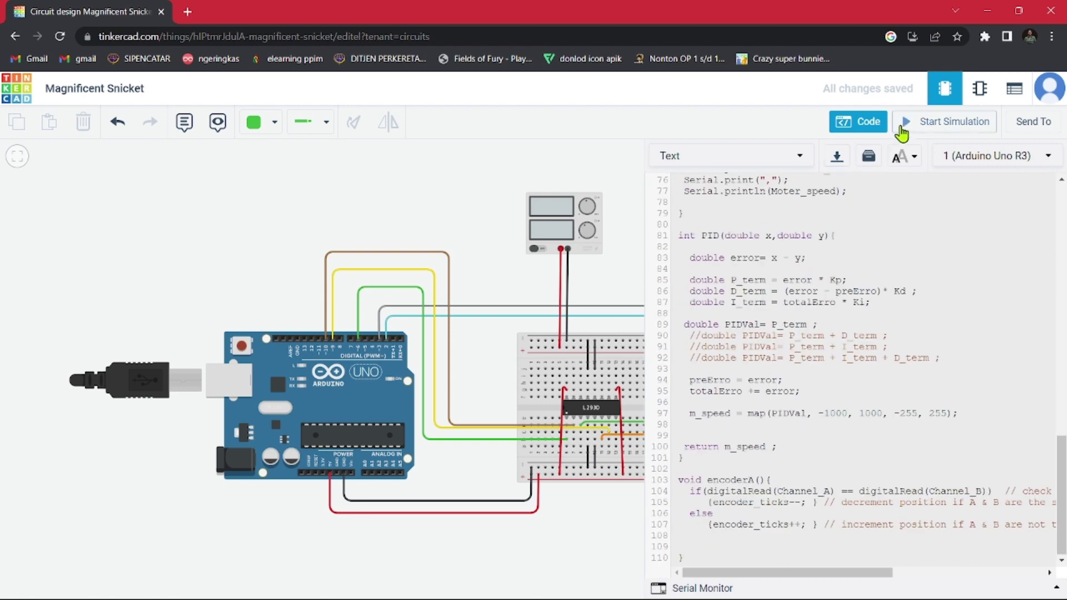
# Run the simulation, view the serial output as a graph in the Serial Monitor, and stop the simulation.
pyautogui.click(912, 122)
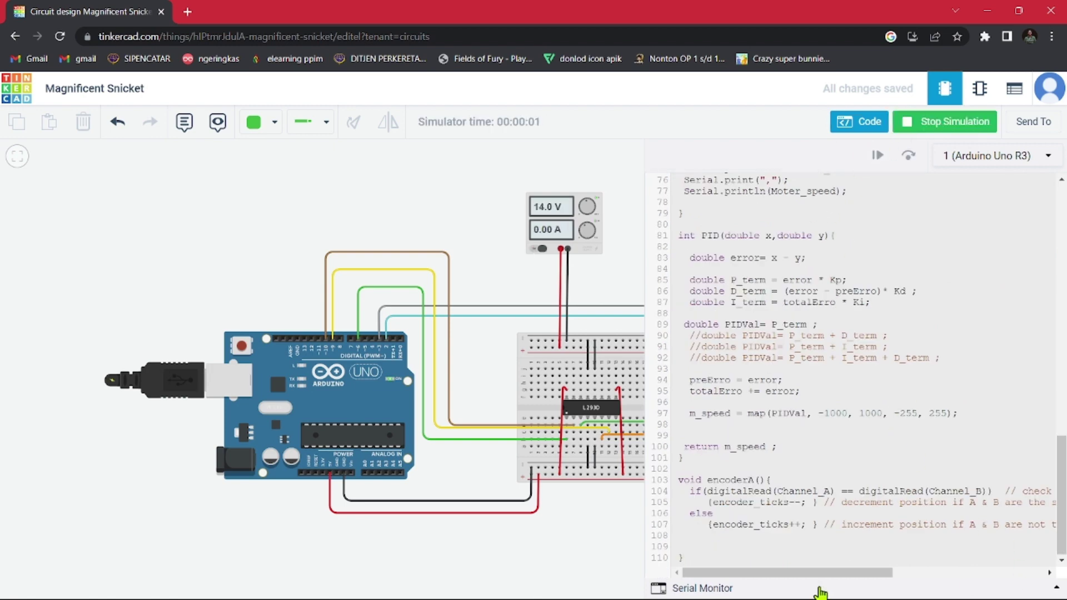
pyautogui.scroll(15, 972, 519)
pyautogui.click(972, 588)
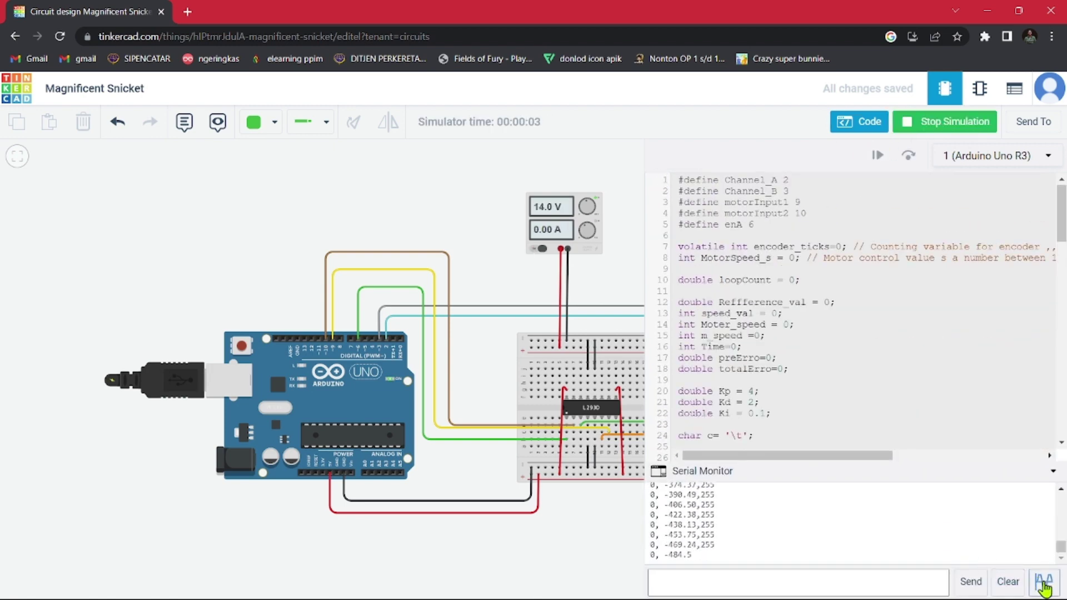
pyautogui.click(1044, 587)
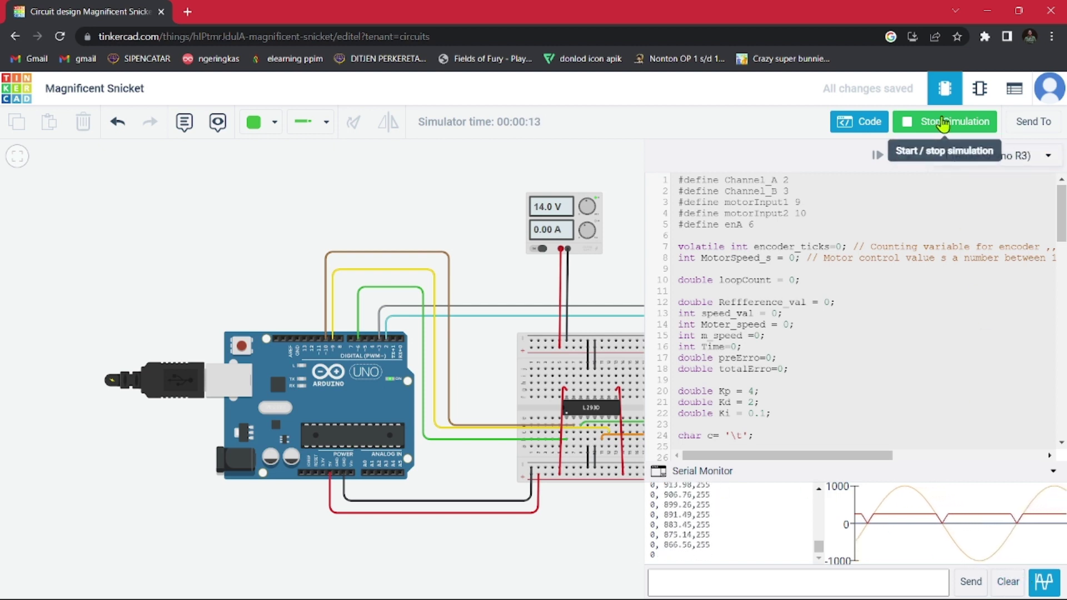
pyautogui.click(943, 123)
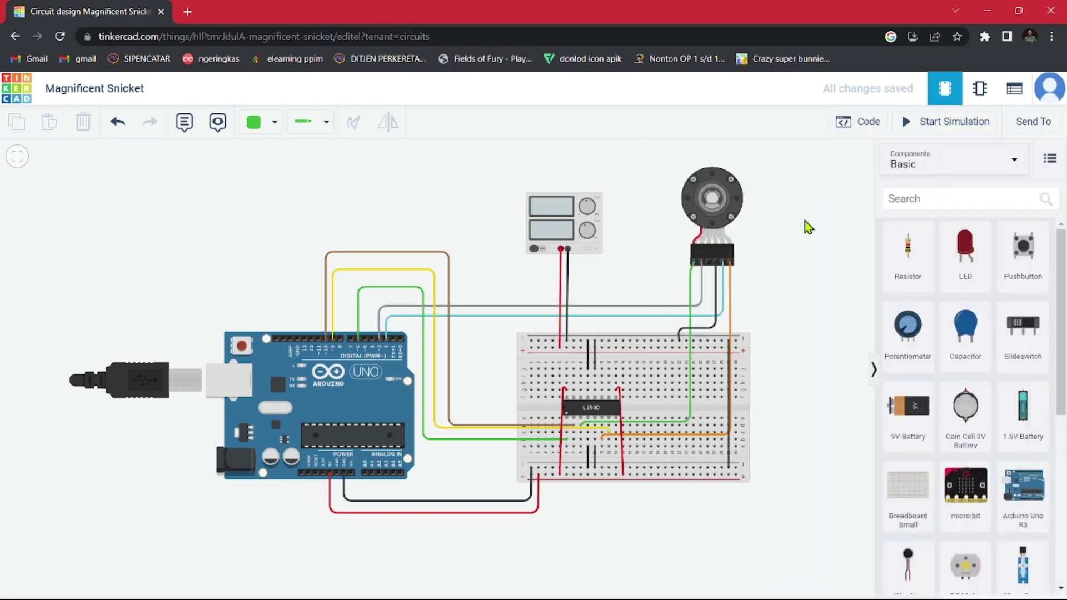